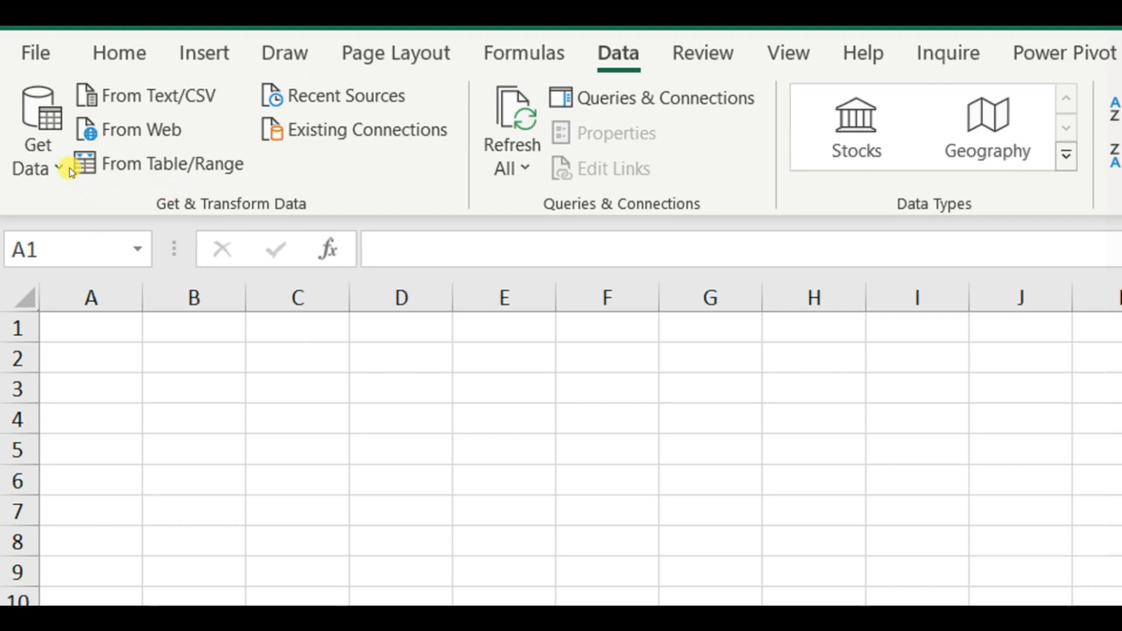
# Import from the folder C:\RTuts\Olympics\XLSX and open its file list in the Power Query Editor for transformation.
pyautogui.click(64, 170)
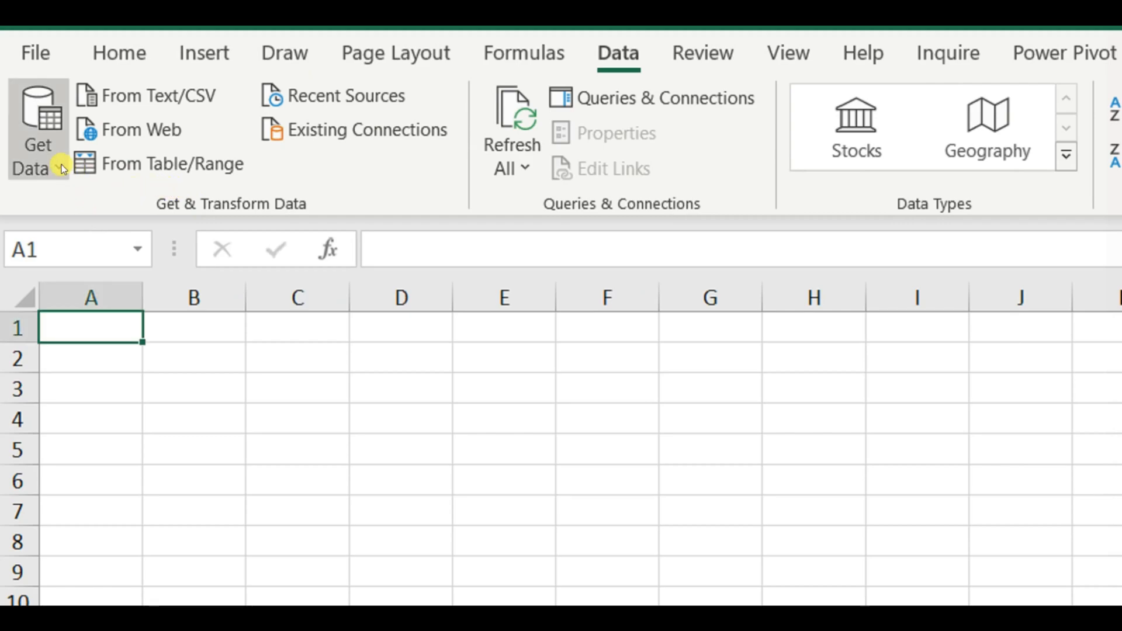
pyautogui.click(59, 173)
pyautogui.moveTo(75, 216)
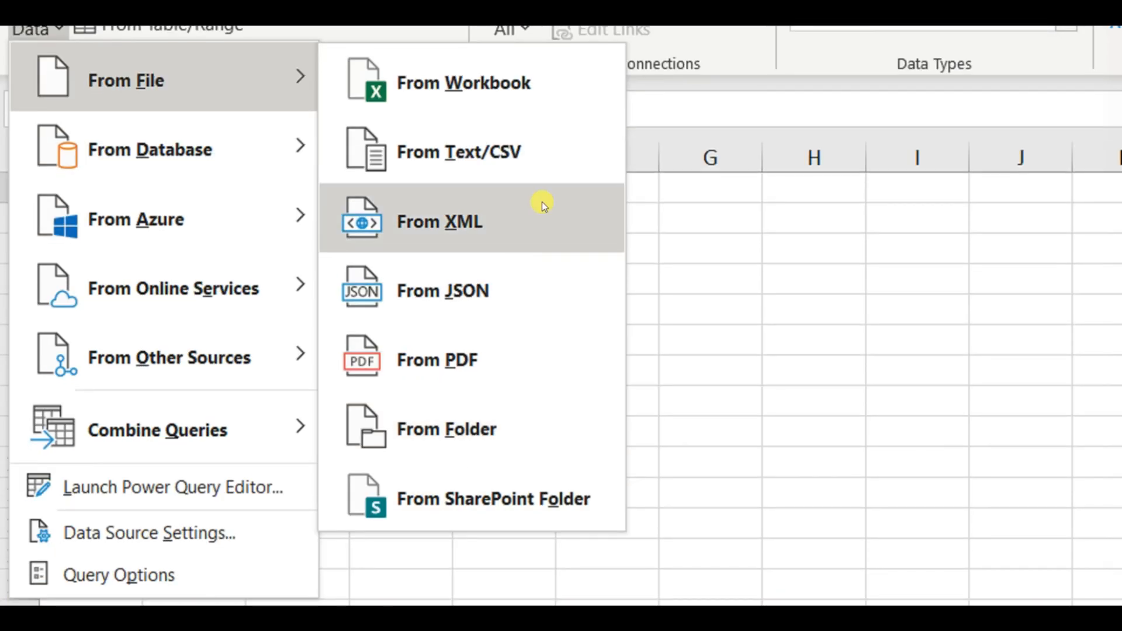
pyautogui.click(478, 438)
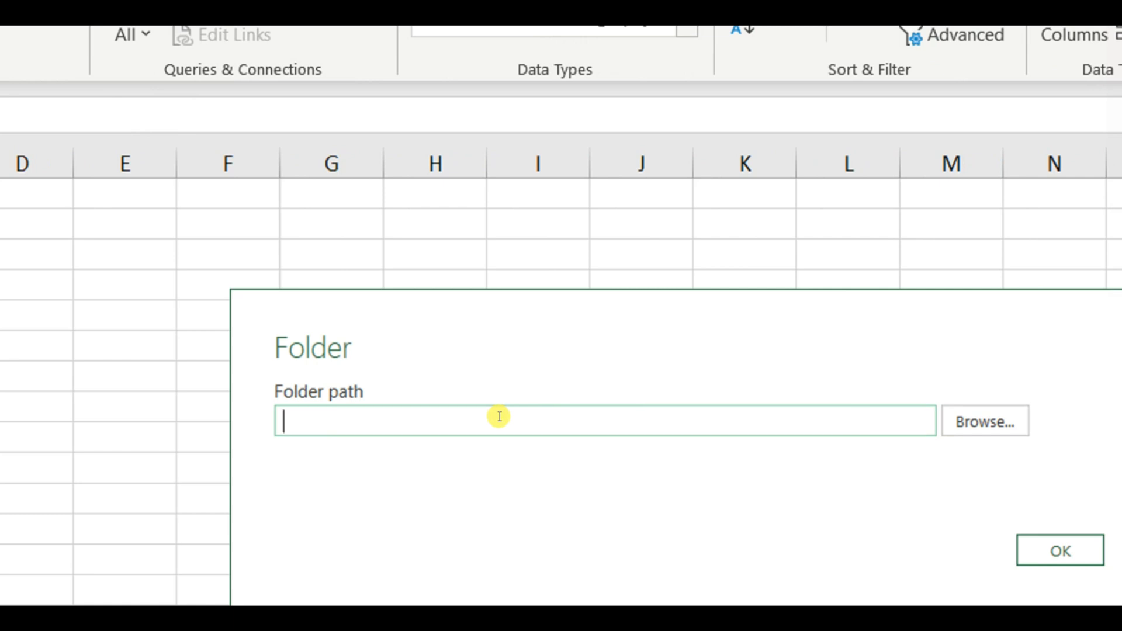
pyautogui.write('C:\\RTuts\\Olympics\\XLSX')
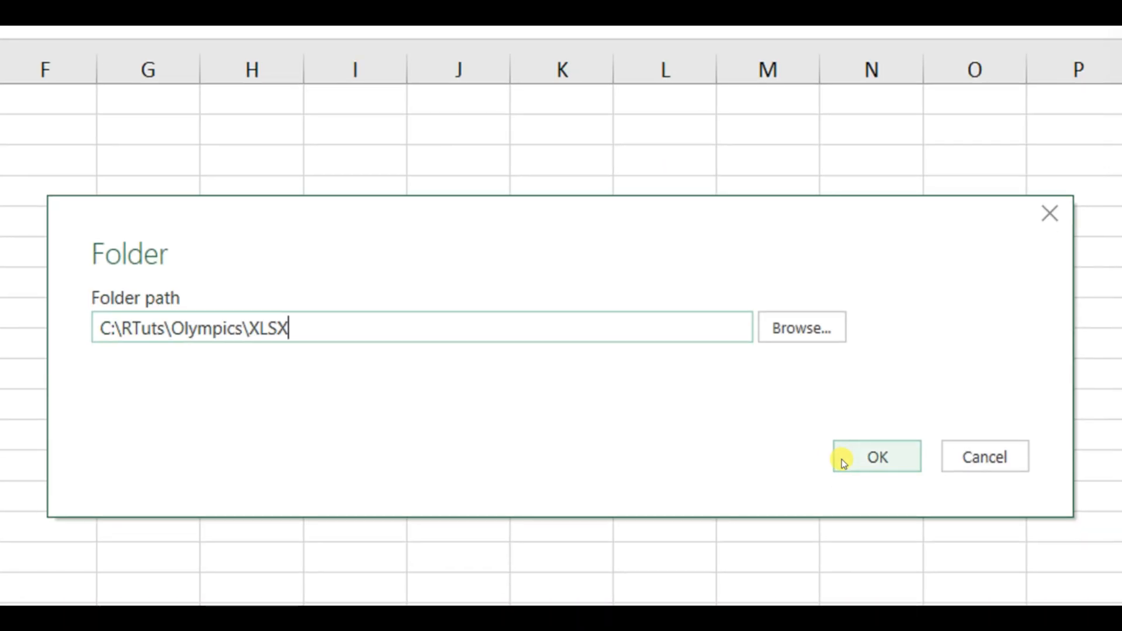
pyautogui.click(843, 451)
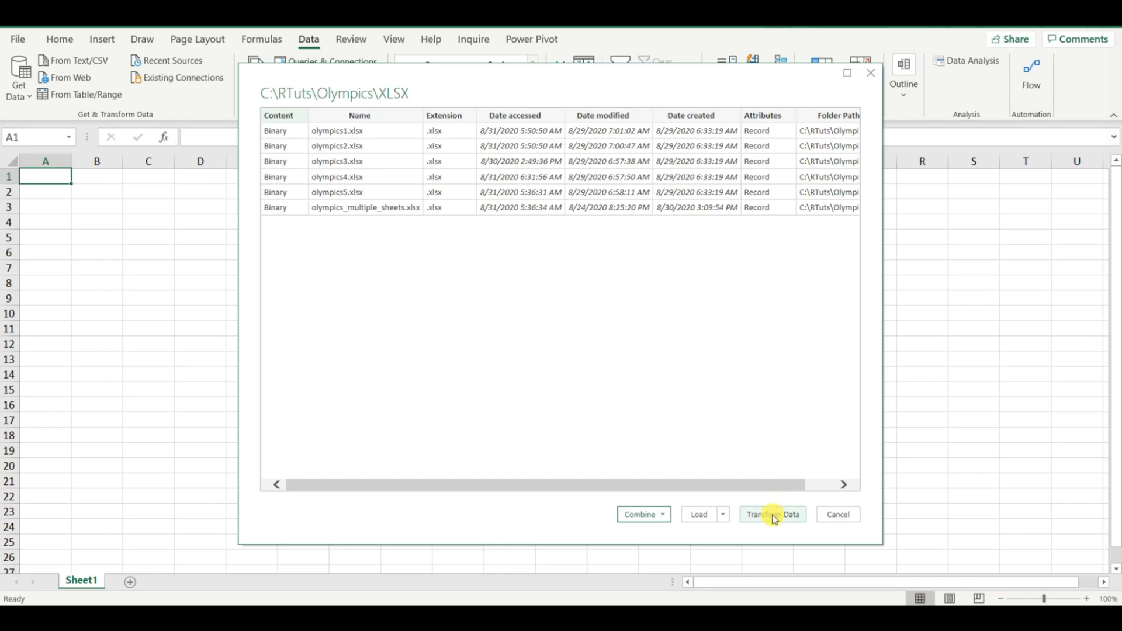
pyautogui.click(773, 516)
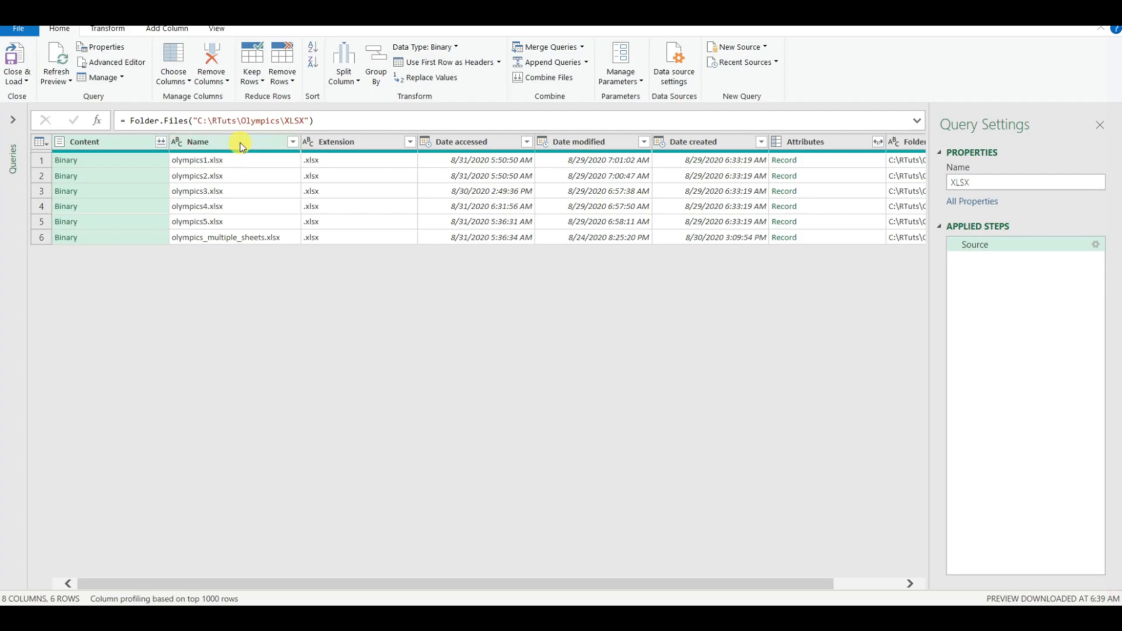
# Filter the Name column to exclude olympics_multiple_sheets.xlsx from the file list.
pyautogui.click(292, 142)
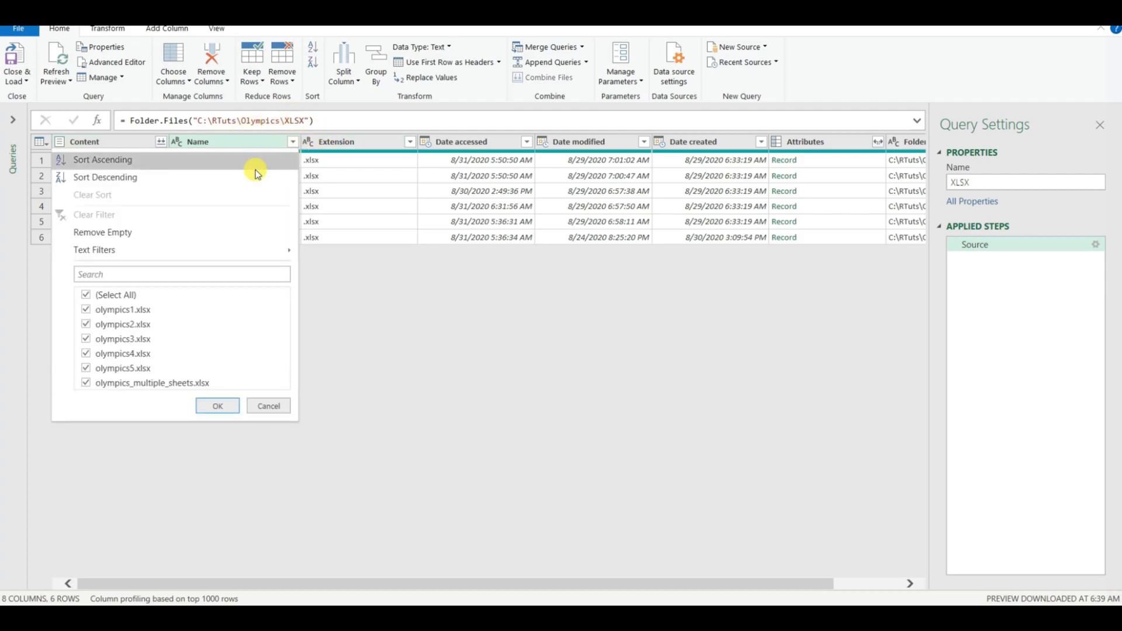
pyautogui.click(88, 383)
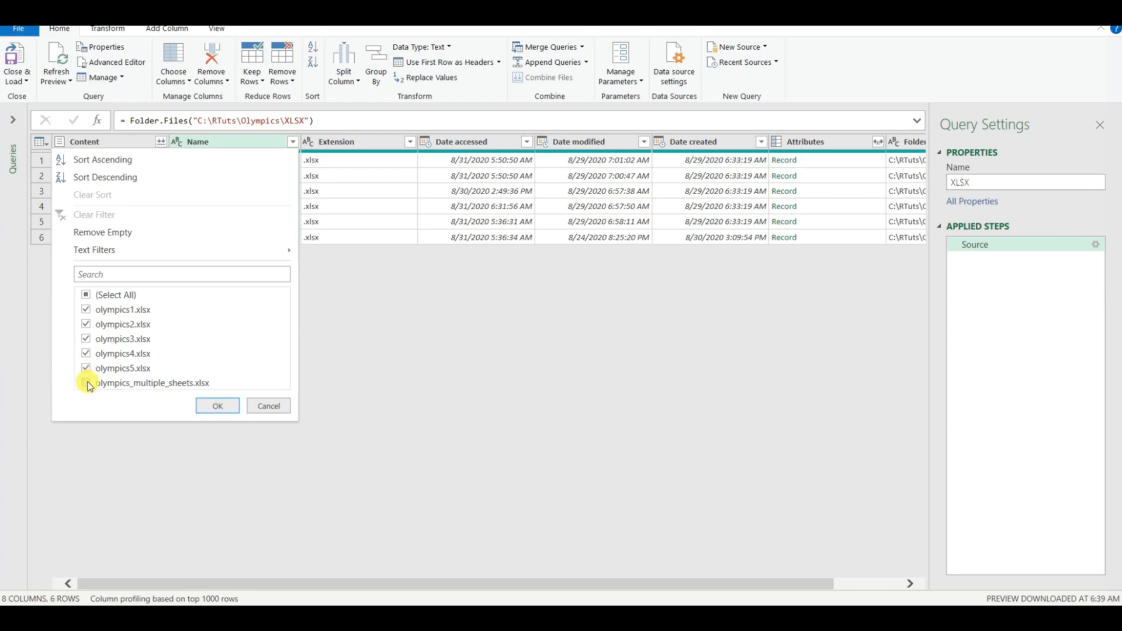
pyautogui.click(211, 407)
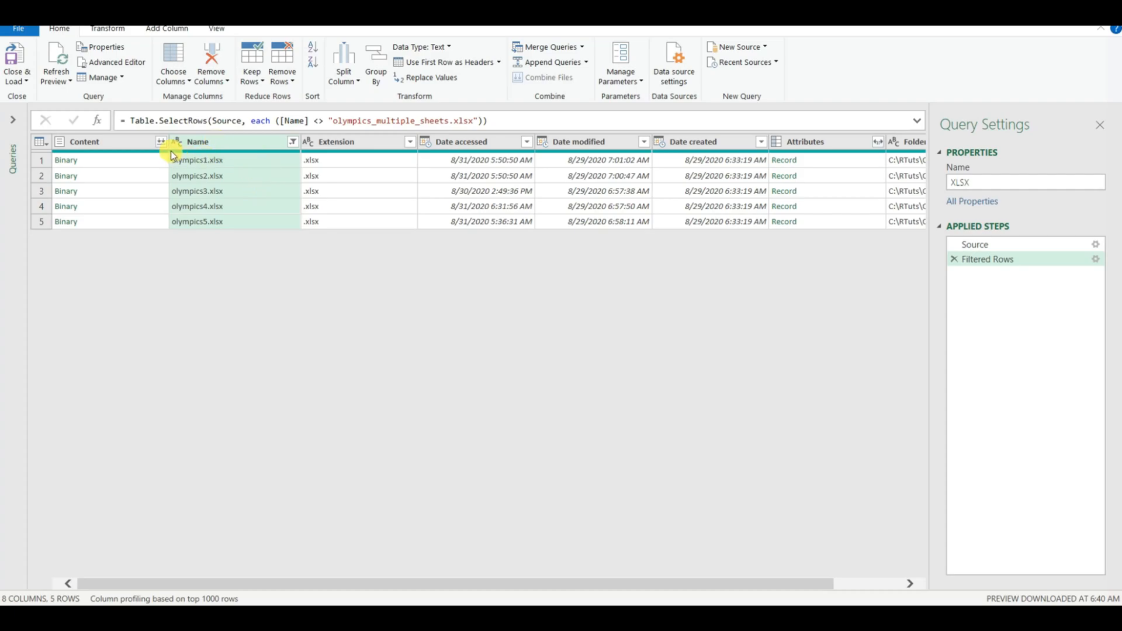
# Combine the files in the Content column, using the first file as sample and sheet1 as the object to extract.
pyautogui.moveTo(171, 151)
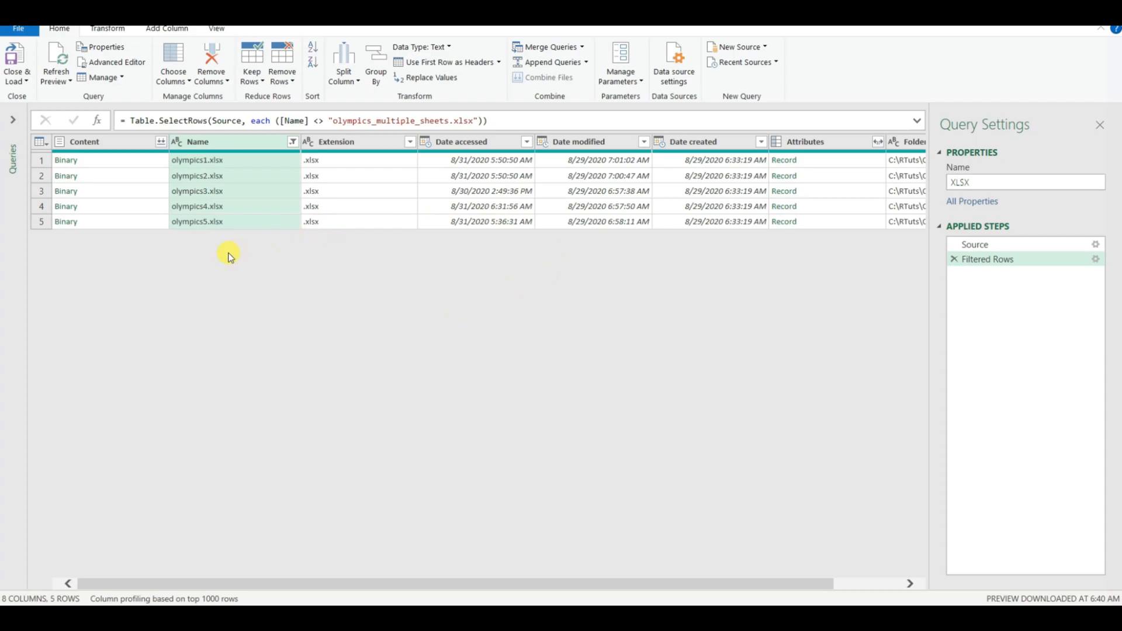
pyautogui.click(162, 143)
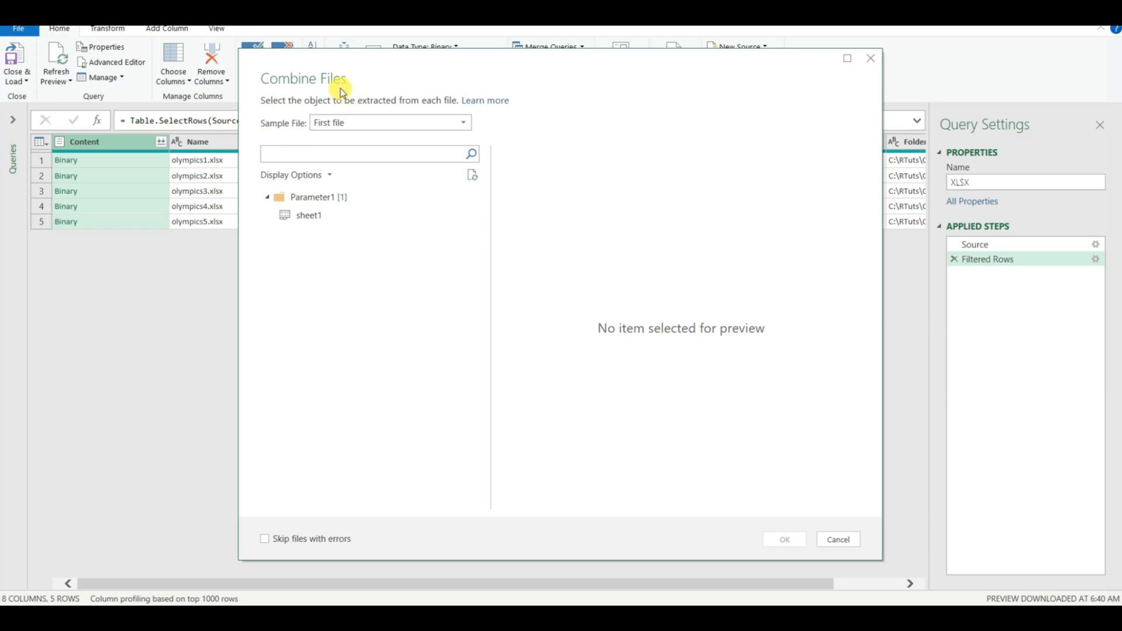
pyautogui.click(376, 126)
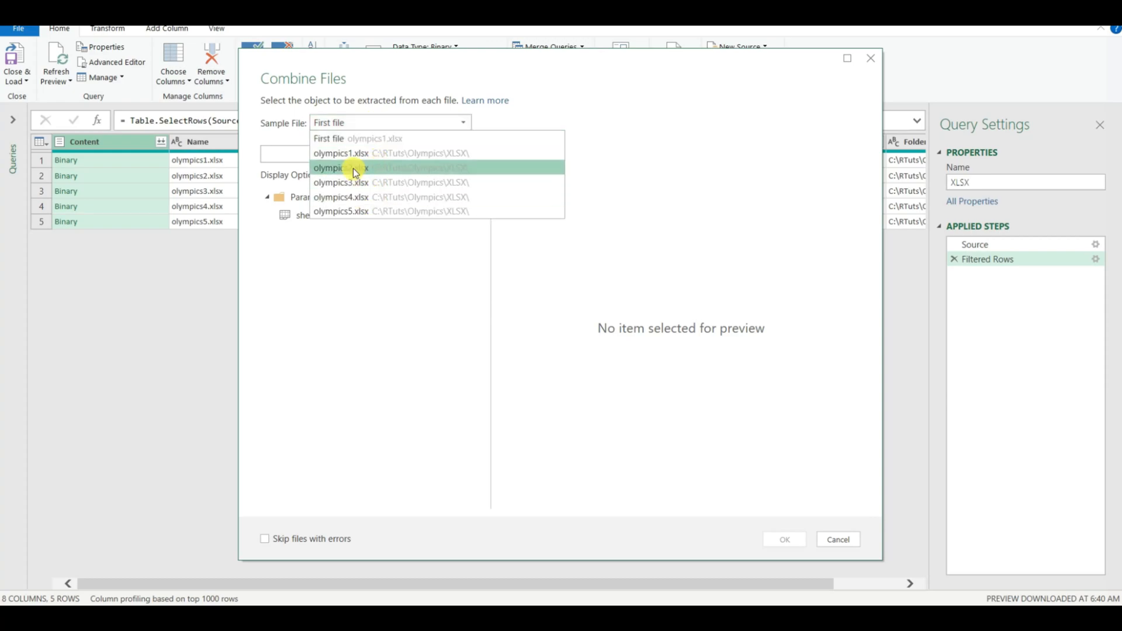
pyautogui.click(363, 86)
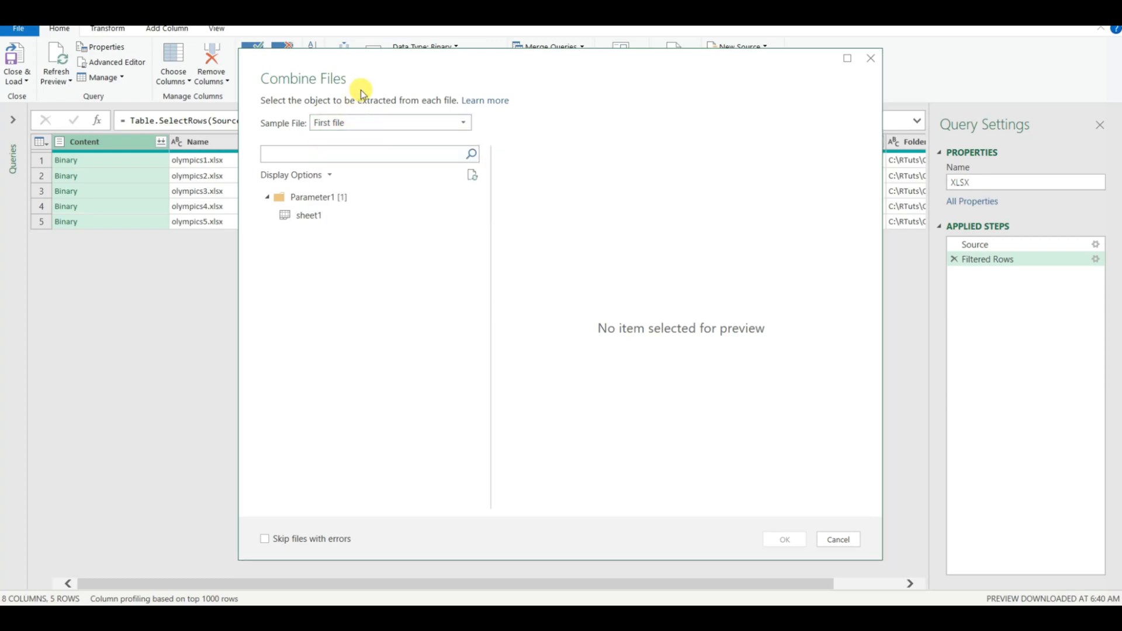
pyautogui.click(320, 215)
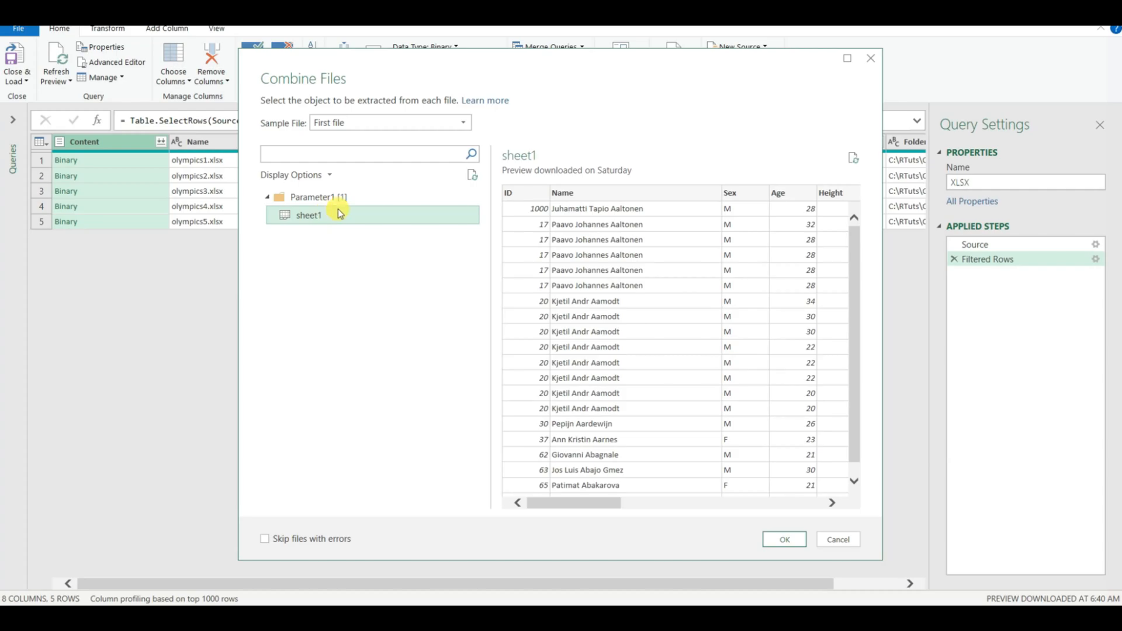
pyautogui.scroll(-1, 614, 255)
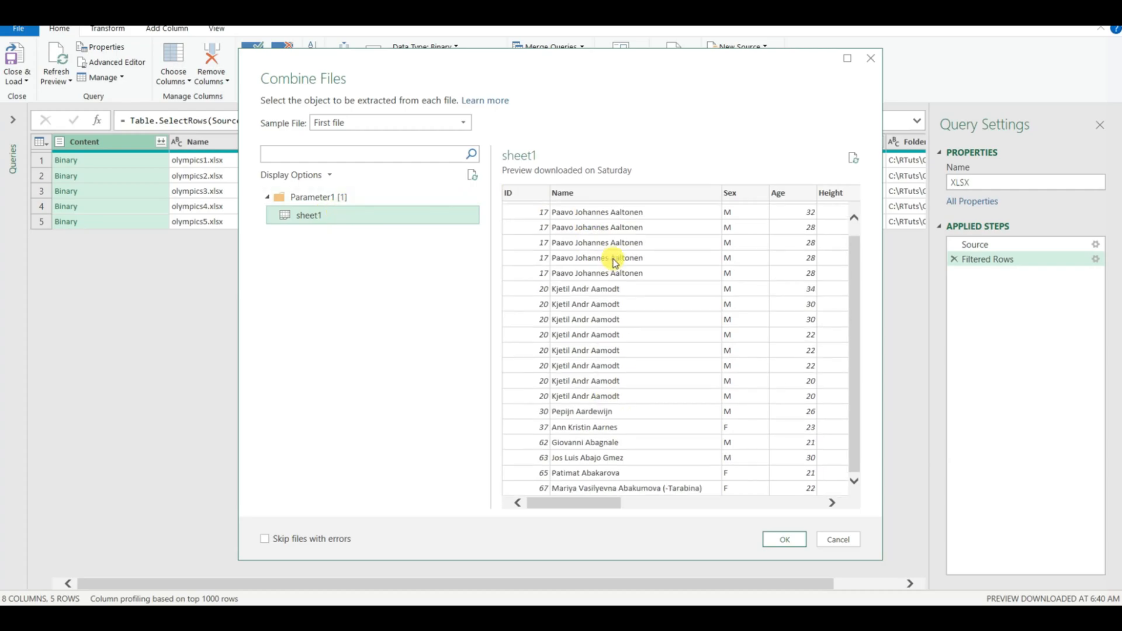
pyautogui.scroll(1, 856, 278)
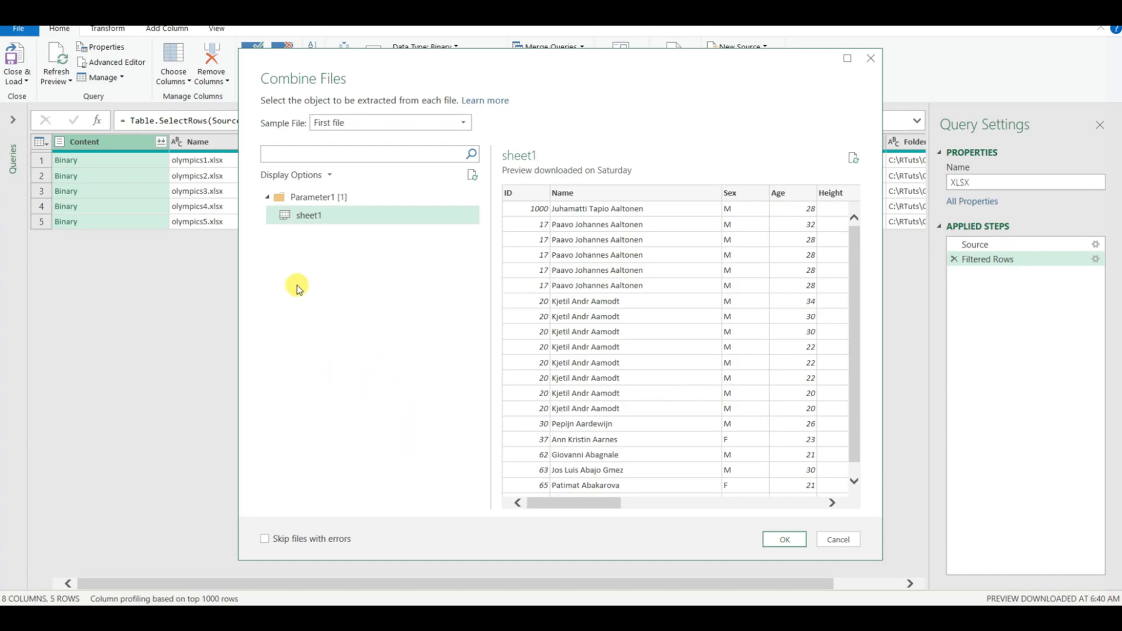
pyautogui.click(769, 533)
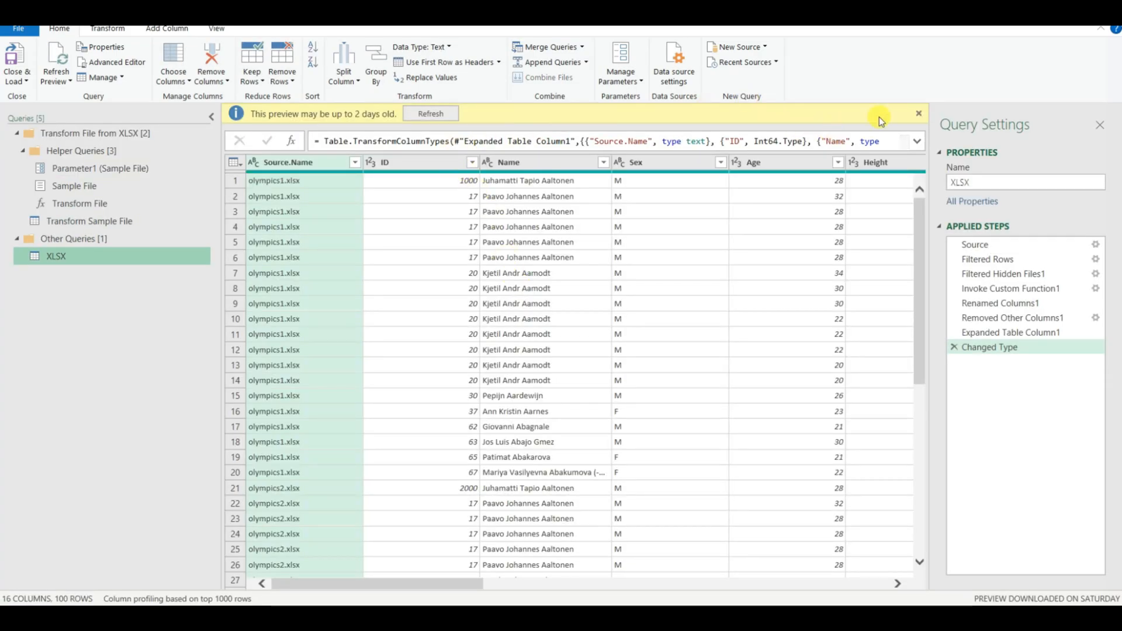
# Dismiss the preview notice and examine the combined rows, checking the first ID value from individual source files.
pyautogui.click(919, 113)
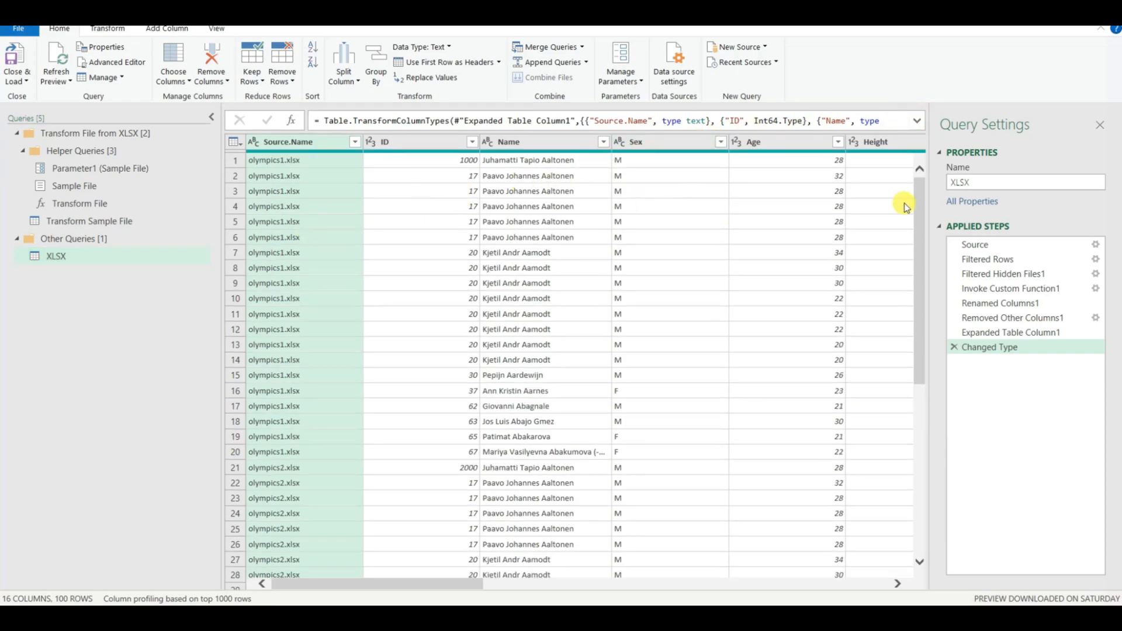
pyautogui.moveTo(921, 196); pyautogui.dragTo(956, 474)
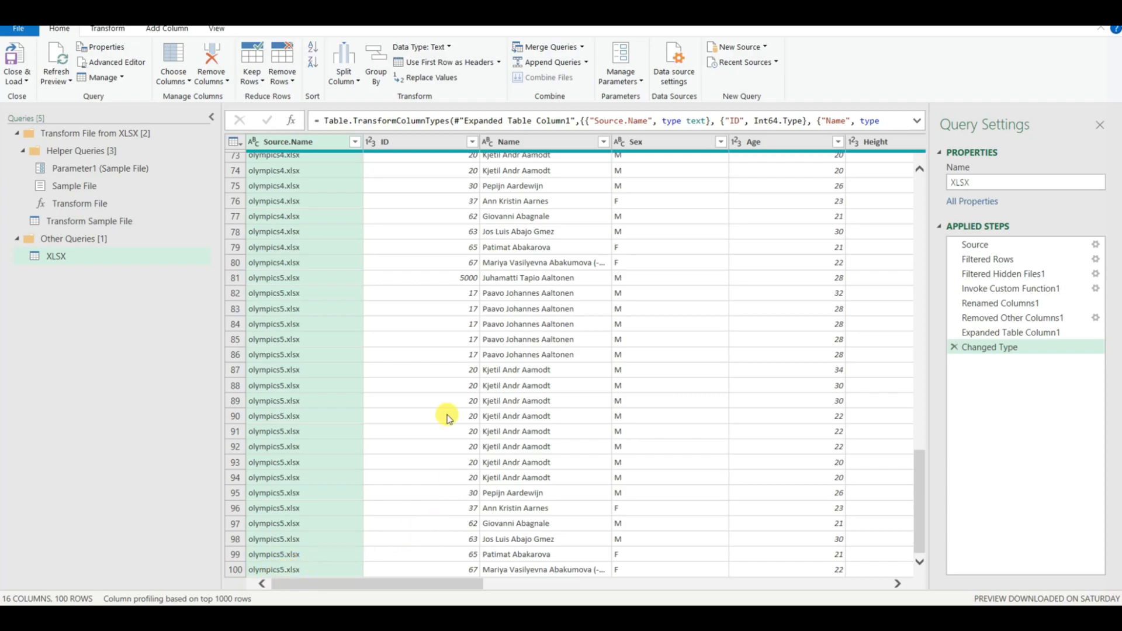
pyautogui.click(463, 279)
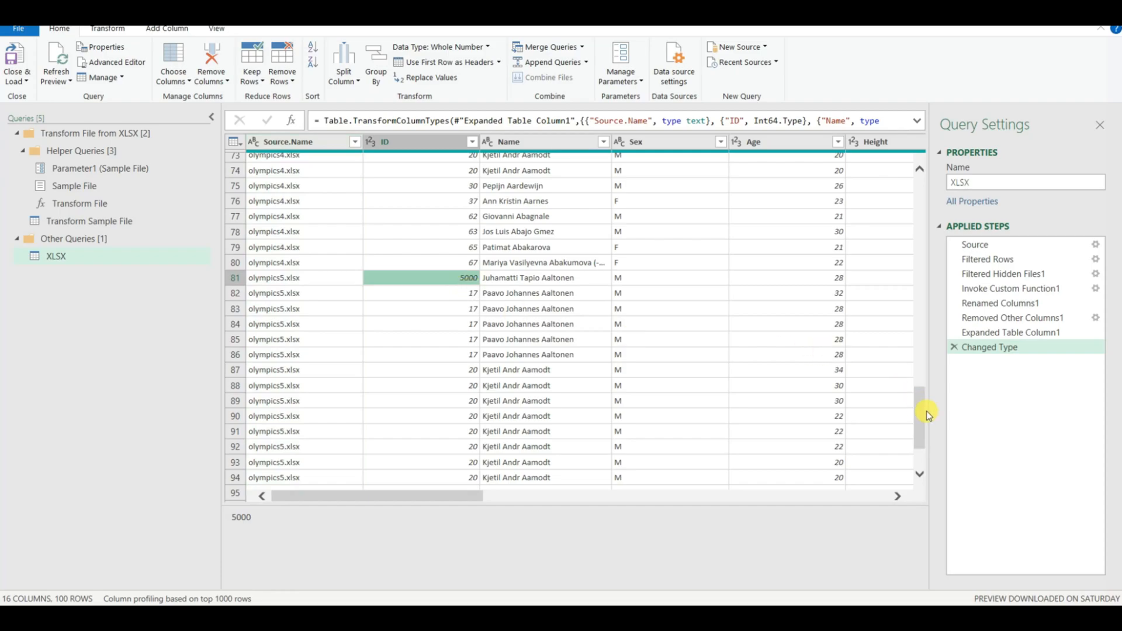
pyautogui.moveTo(922, 411); pyautogui.dragTo(910, 339)
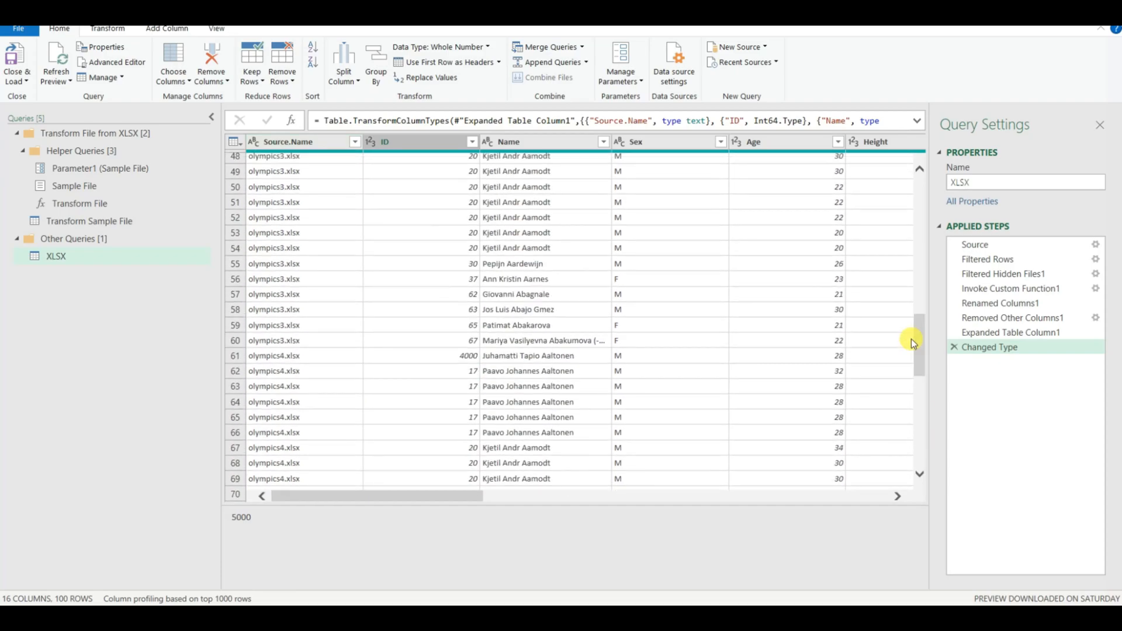
pyautogui.click(479, 342)
pyautogui.click(474, 356)
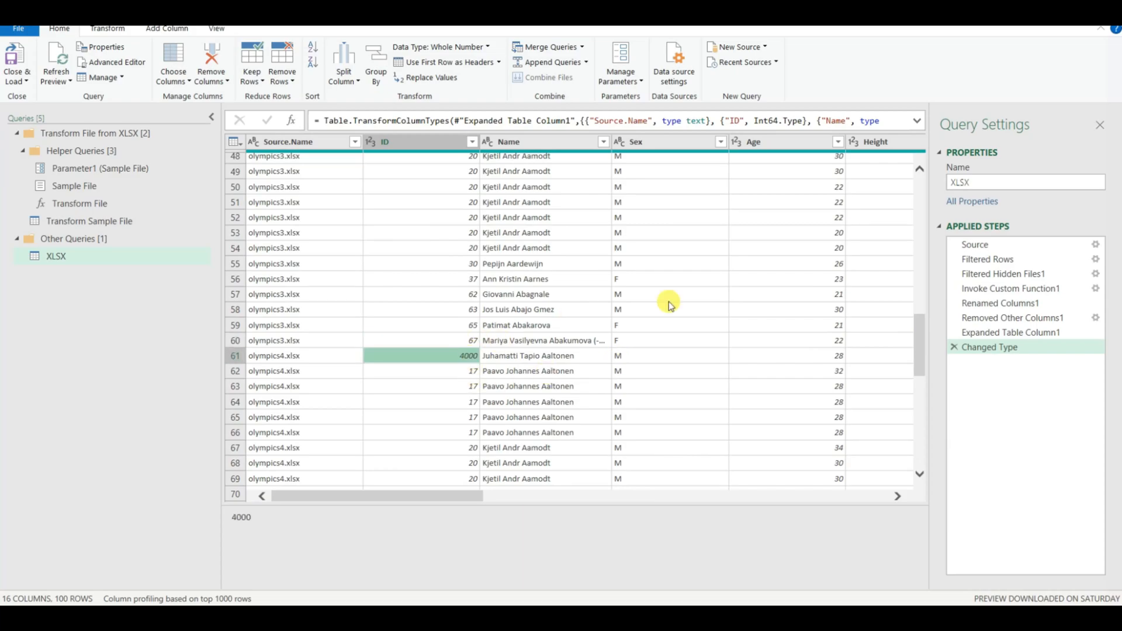
pyautogui.moveTo(914, 339); pyautogui.dragTo(914, 194)
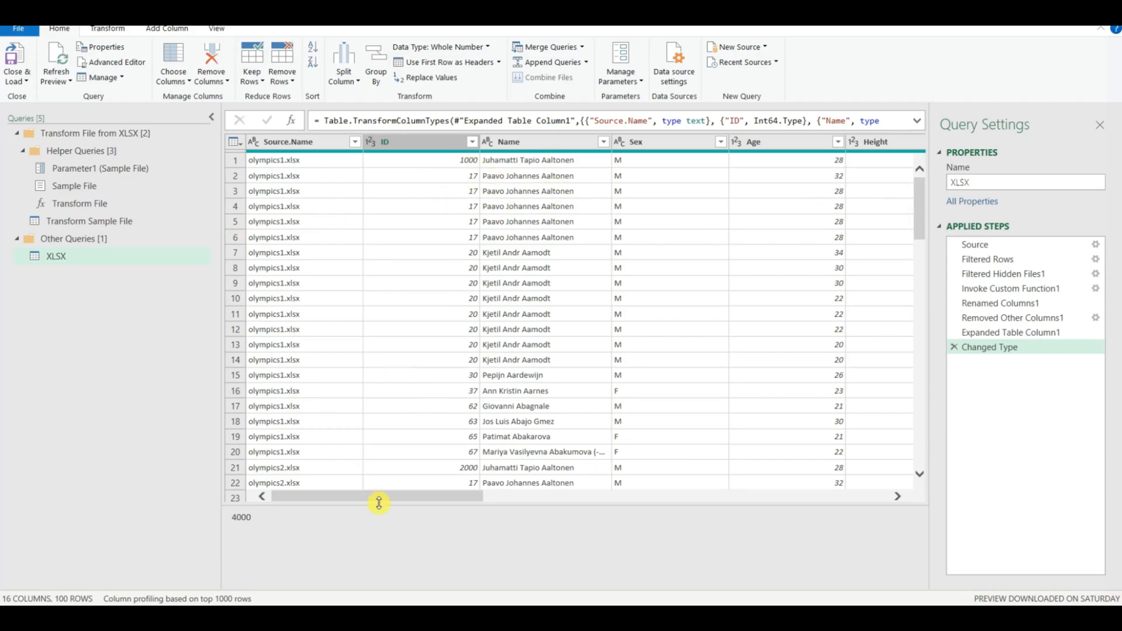
pyautogui.moveTo(381, 499); pyautogui.dragTo(343, 521)
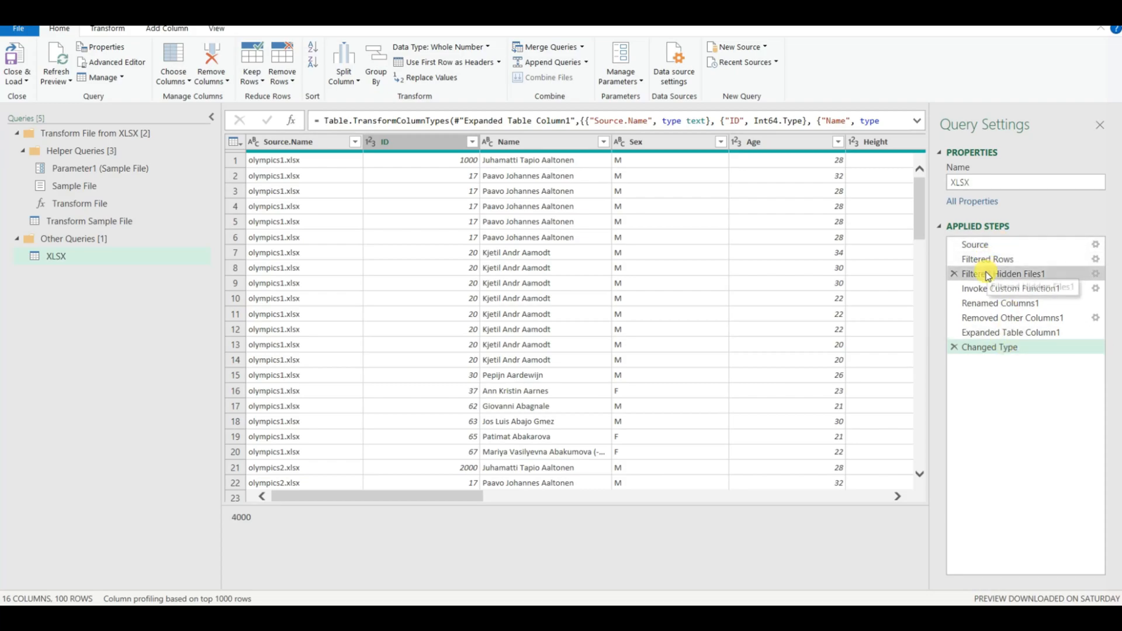
# Review the query's applied steps Source, Filtered Rows and Filtered Hidden Files1, and return to Changed Type.
pyautogui.click(989, 248)
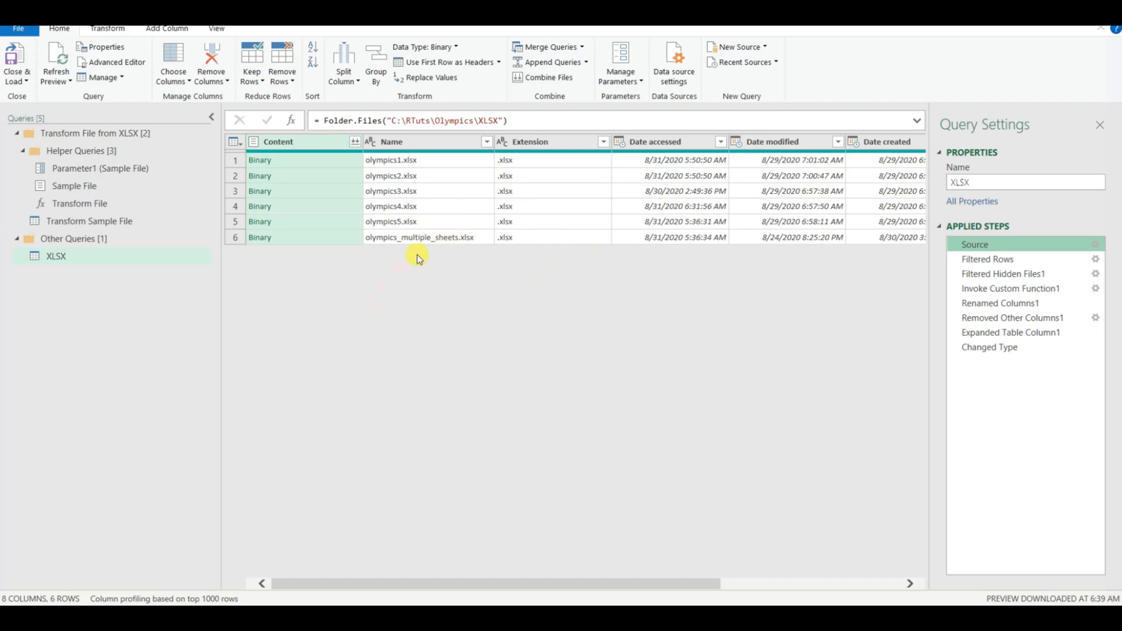
pyautogui.click(993, 260)
pyautogui.click(1001, 279)
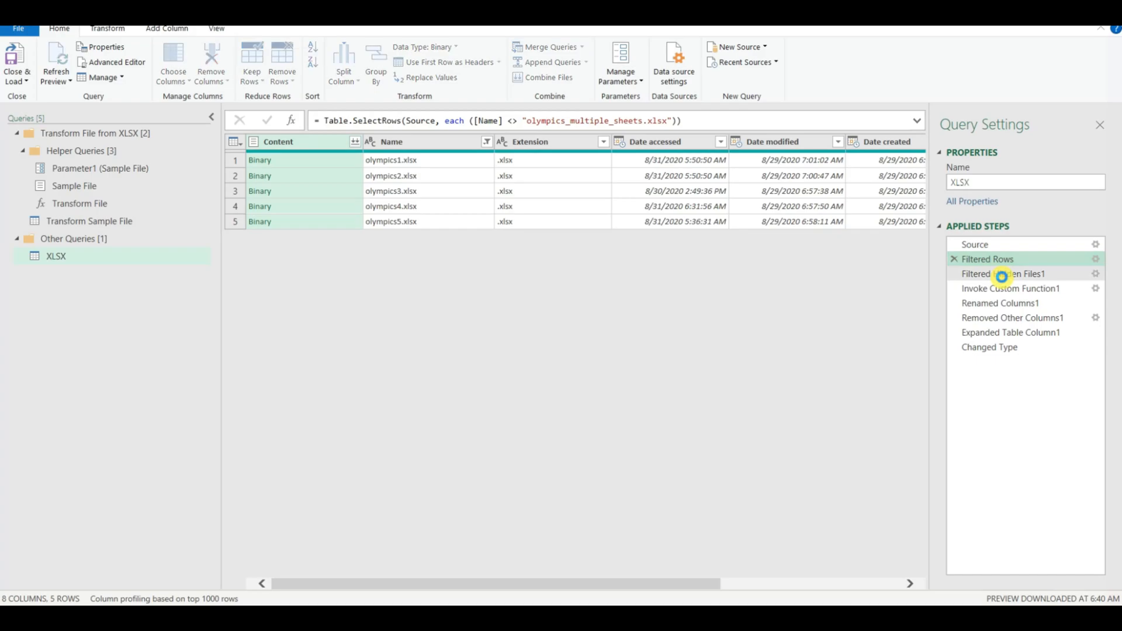
pyautogui.click(986, 347)
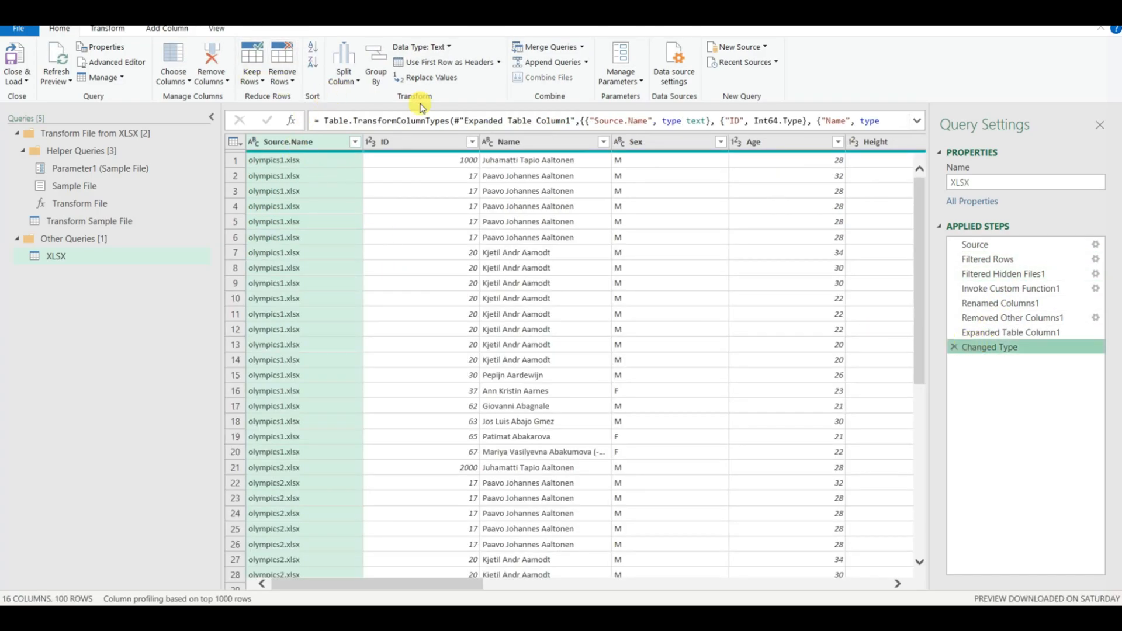
# Load the combined query as a table in a new worksheet and close the Queries & Connections pane.
pyautogui.click(27, 82)
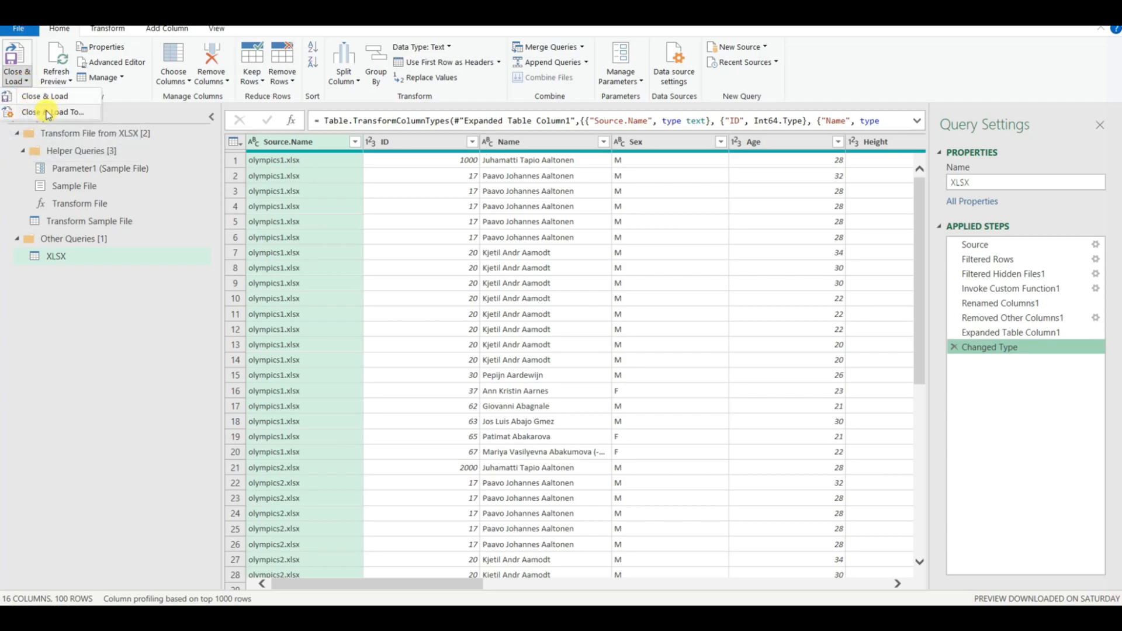
pyautogui.click(48, 113)
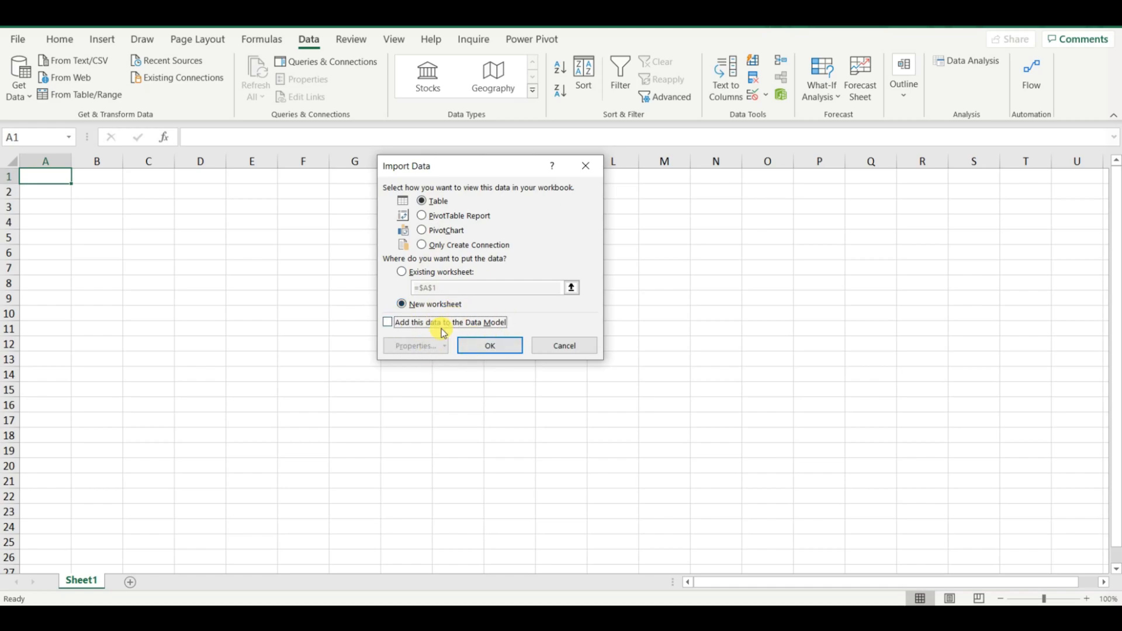
pyautogui.click(490, 346)
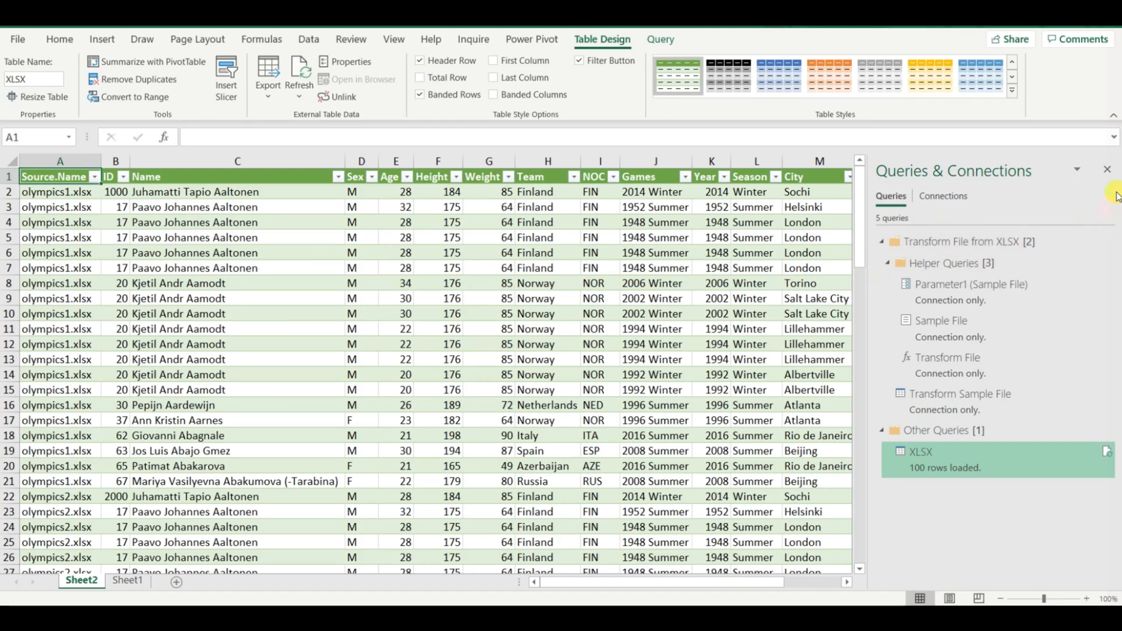
pyautogui.click(1105, 172)
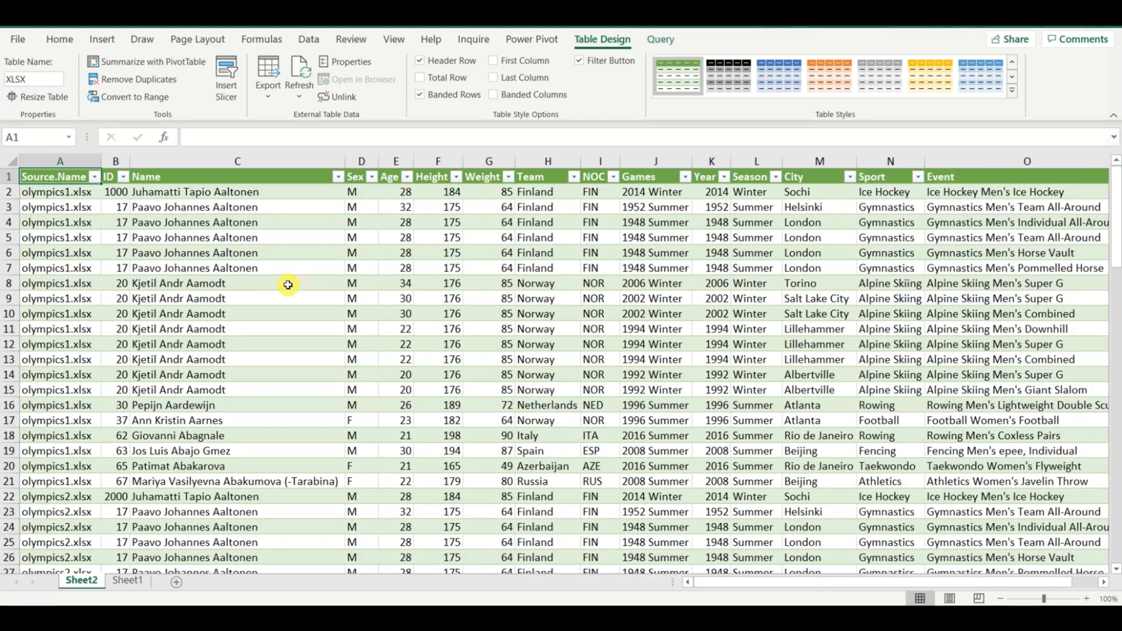
# Turn off the filter buttons and banded rows of the loaded XLSX table.
pyautogui.moveTo(1116, 202); pyautogui.dragTo(1116, 176)
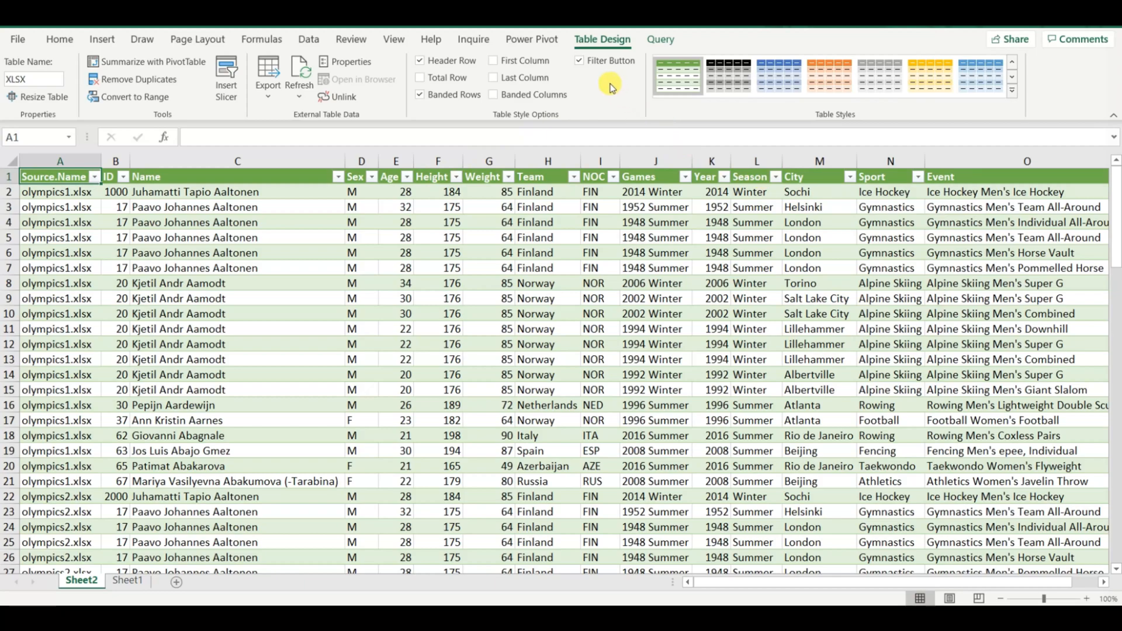
pyautogui.click(579, 63)
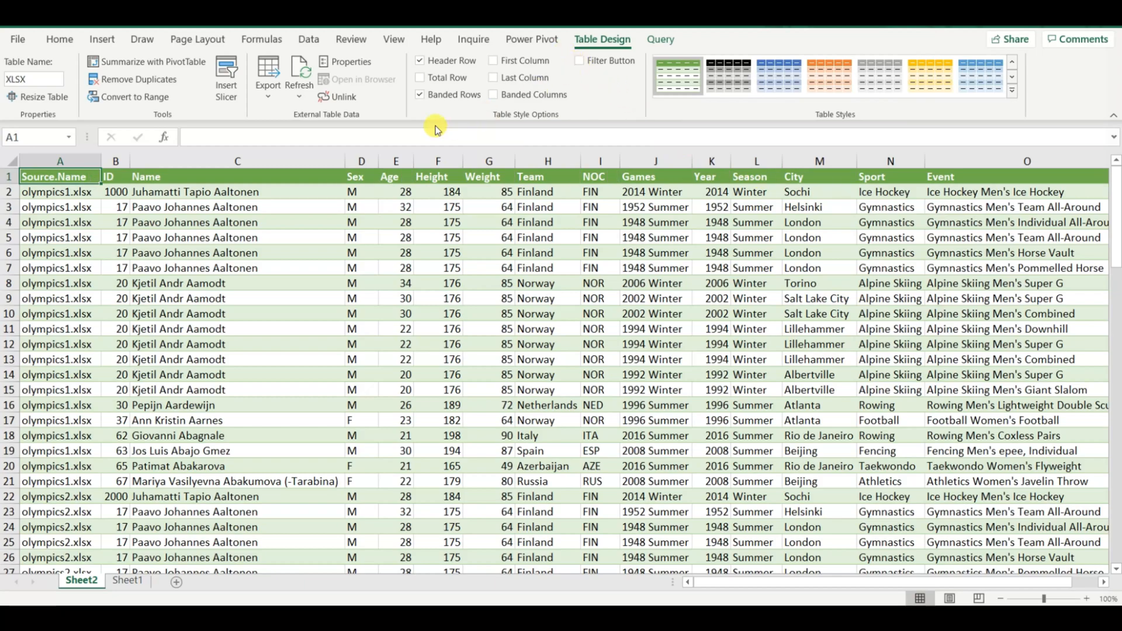
pyautogui.click(422, 98)
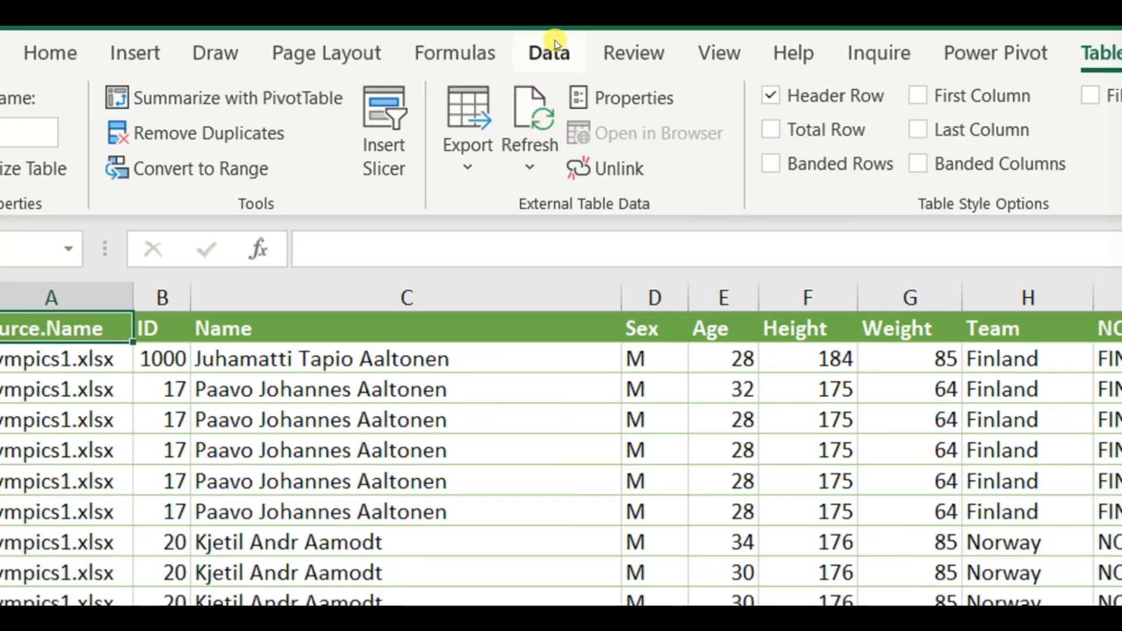
# Get data from the folder C:\RTuts\Olympics\XLSX and open its file list in Power Query Editor for transformation.
pyautogui.click(312, 35)
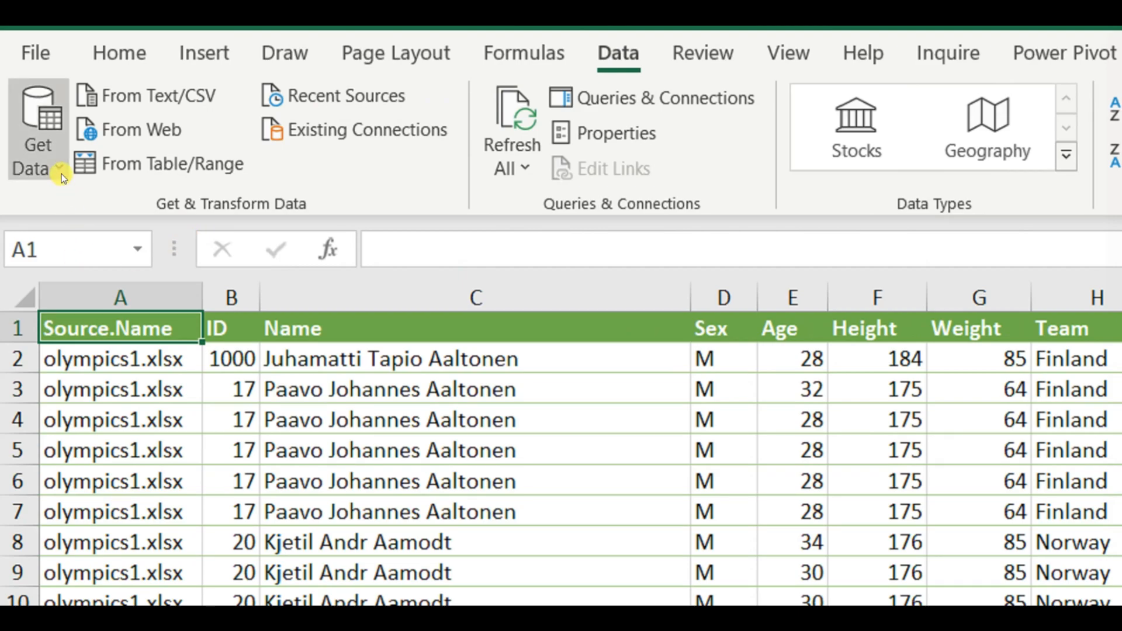
pyautogui.click(60, 173)
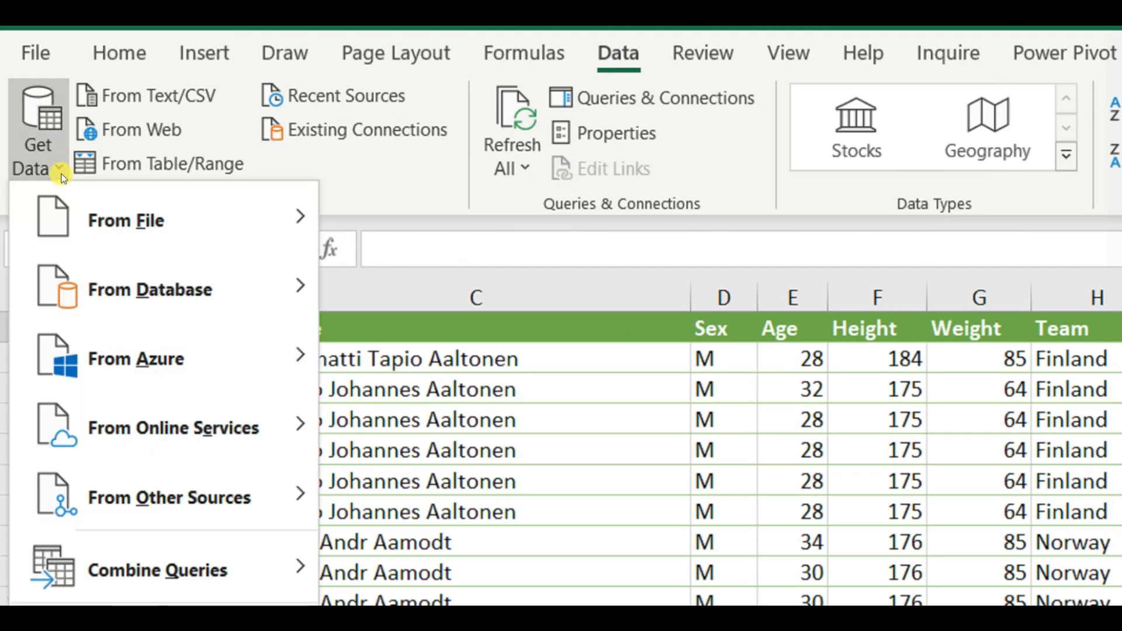
pyautogui.moveTo(80, 221)
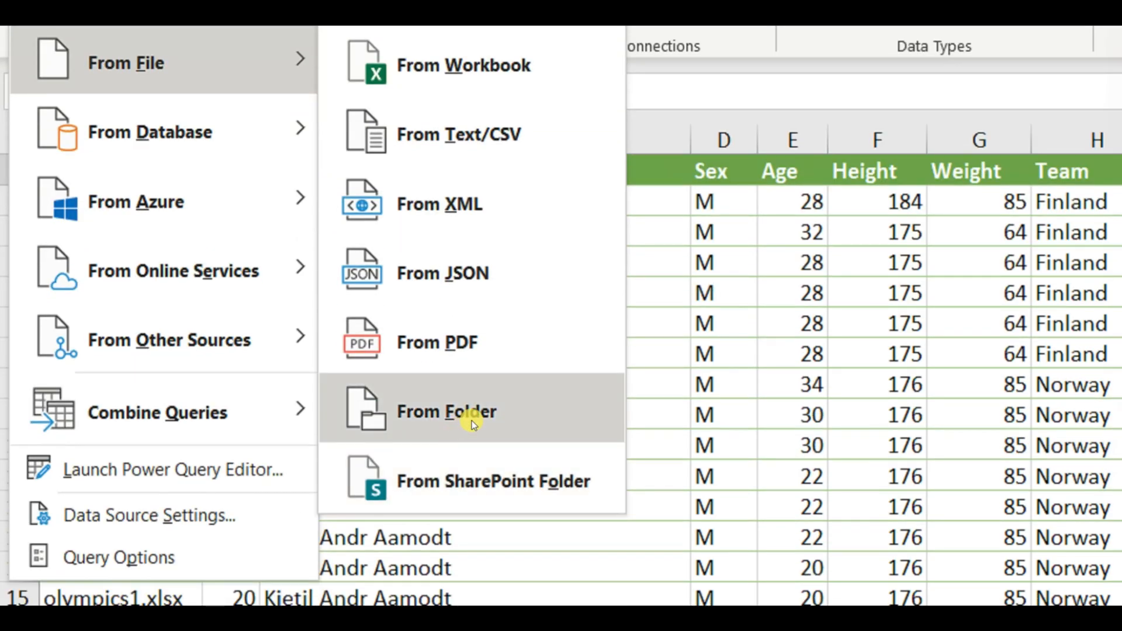
pyautogui.press('Escape')
pyautogui.press('Escape')
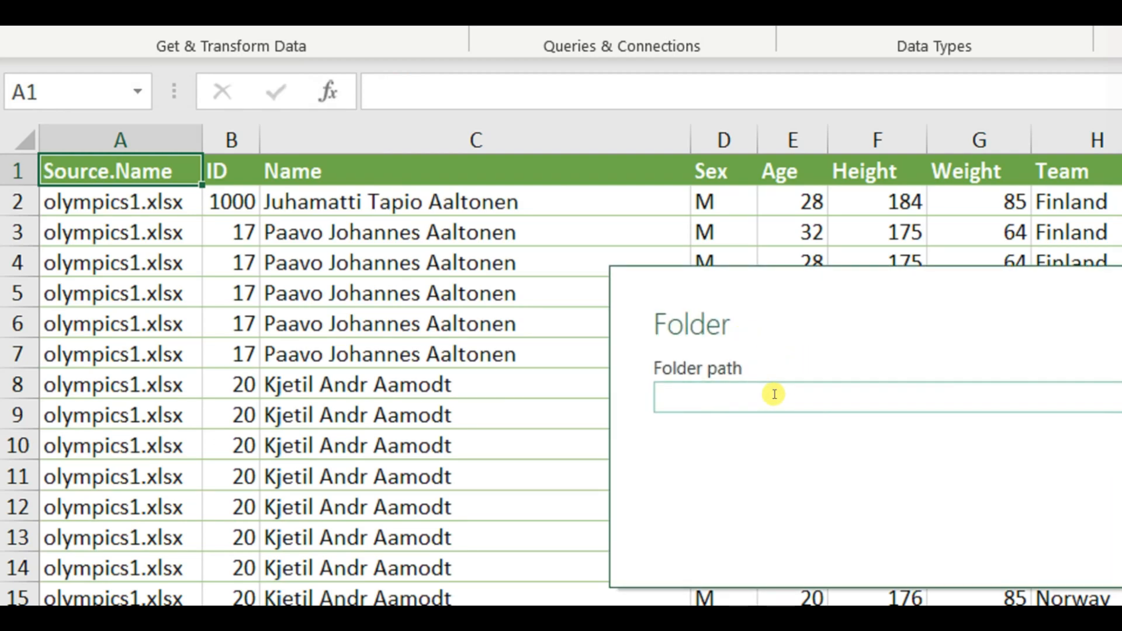
pyautogui.write('C:\\RTuts\\Olympics\\XLSX')
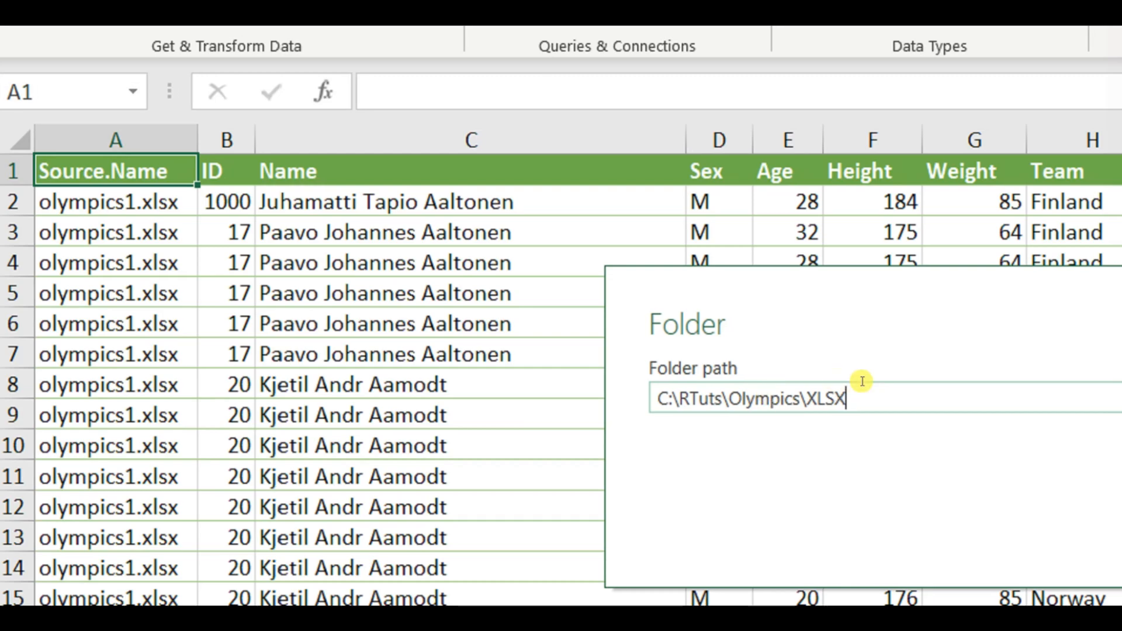
pyautogui.moveTo(812, 393); pyautogui.dragTo(781, 398)
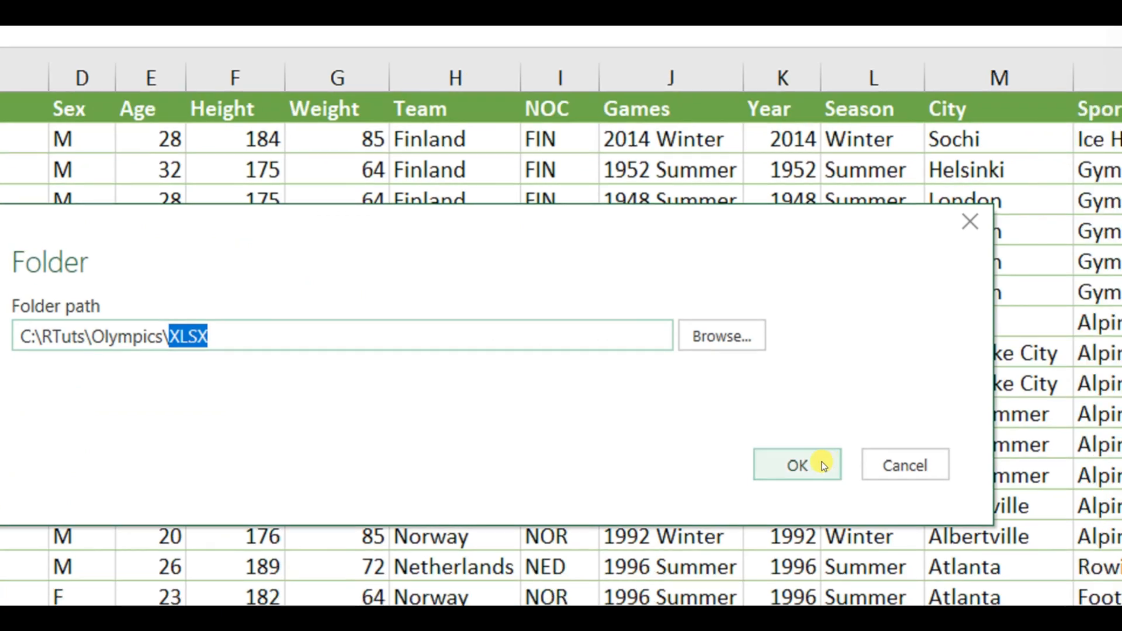
pyautogui.click(822, 465)
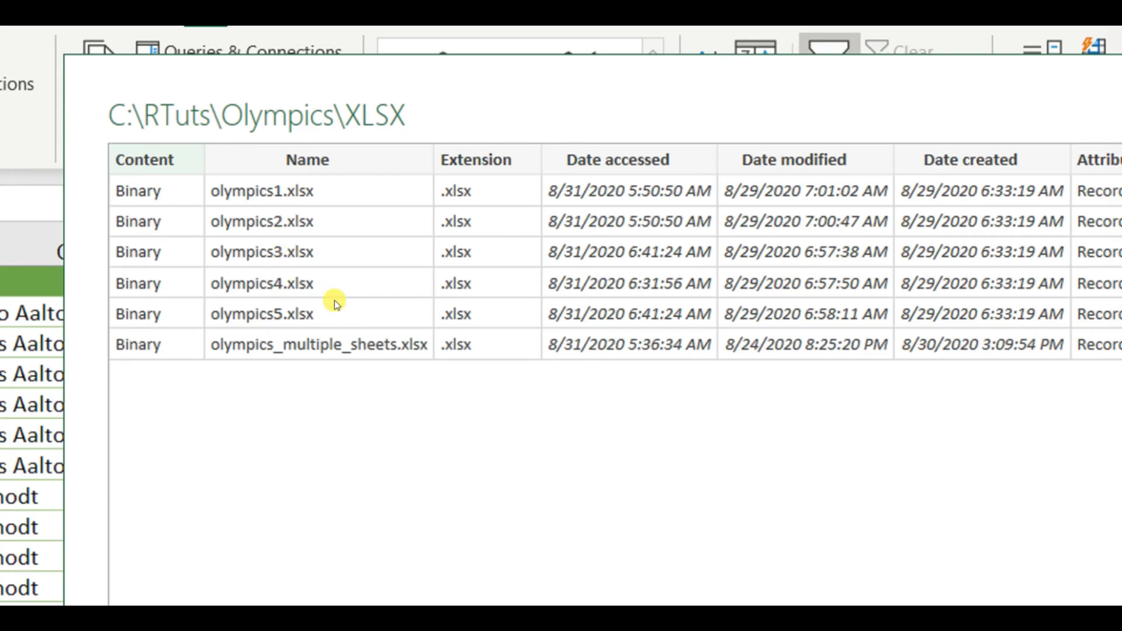
pyautogui.click(797, 423)
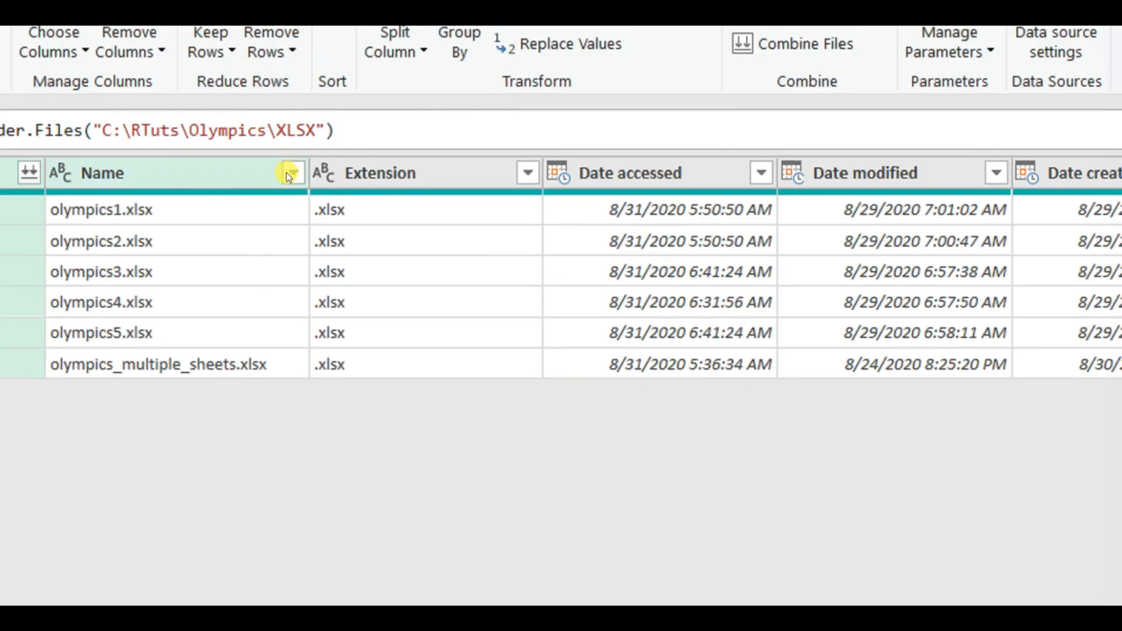
# Exclude olympics_multiple_sheets.xlsx by file name, load the remaining file list to a new worksheet, and close the queries pane.
pyautogui.click(291, 171)
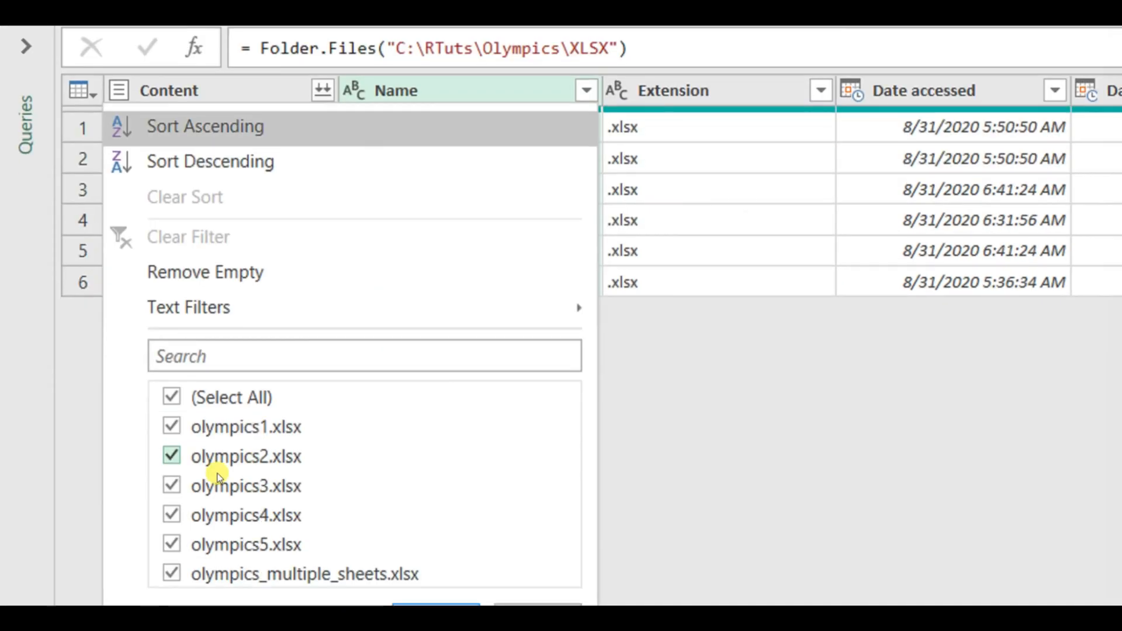
pyautogui.click(169, 530)
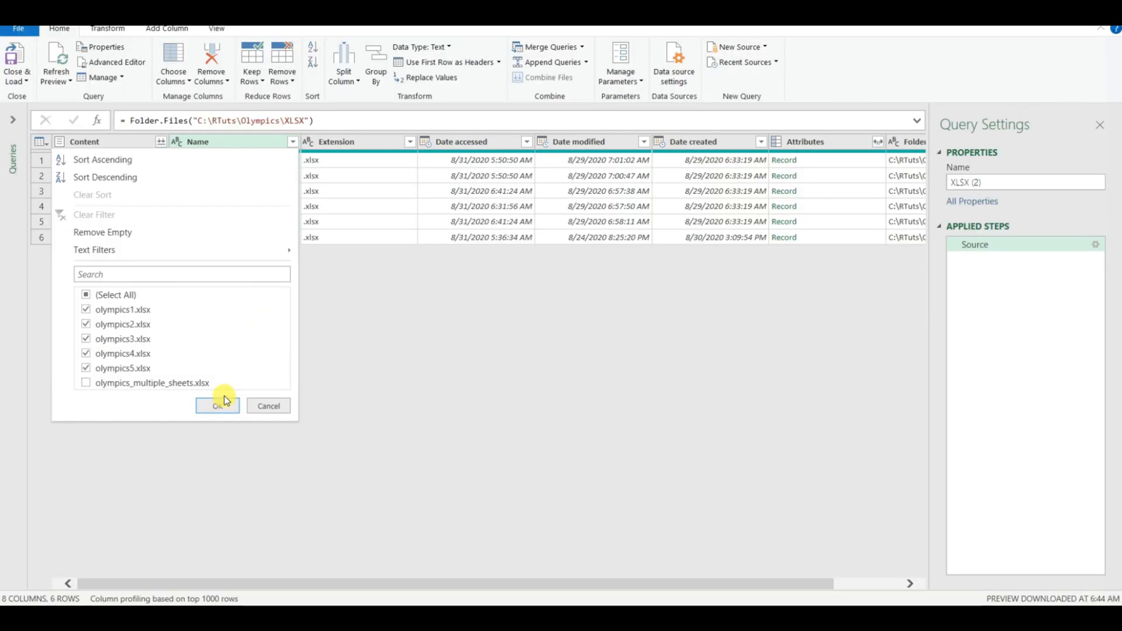
pyautogui.click(214, 406)
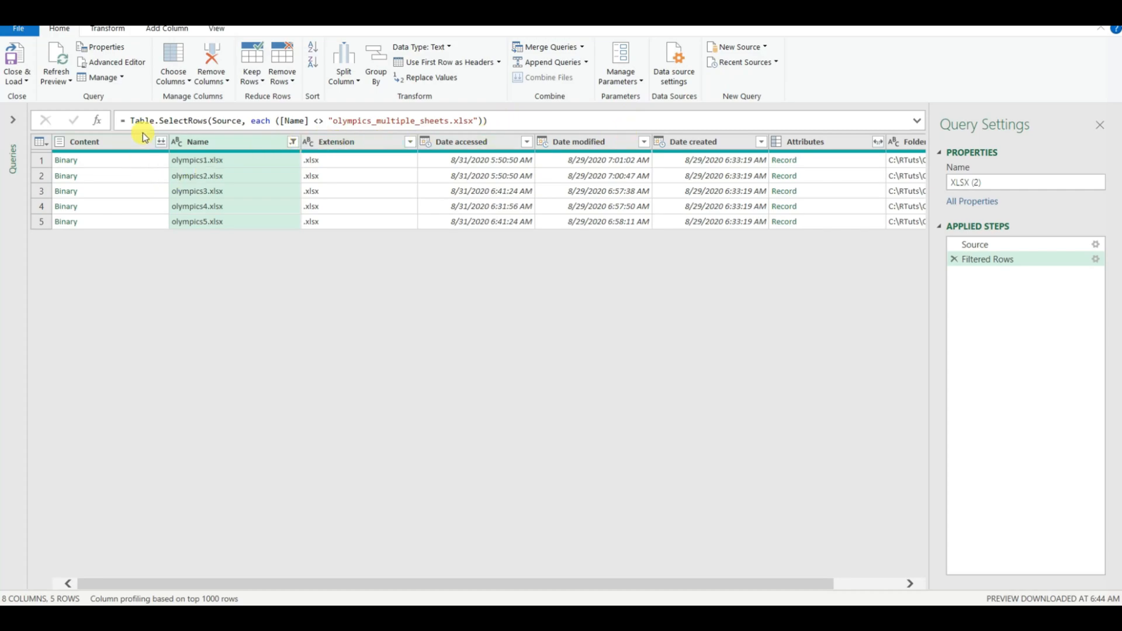
pyautogui.click(27, 62)
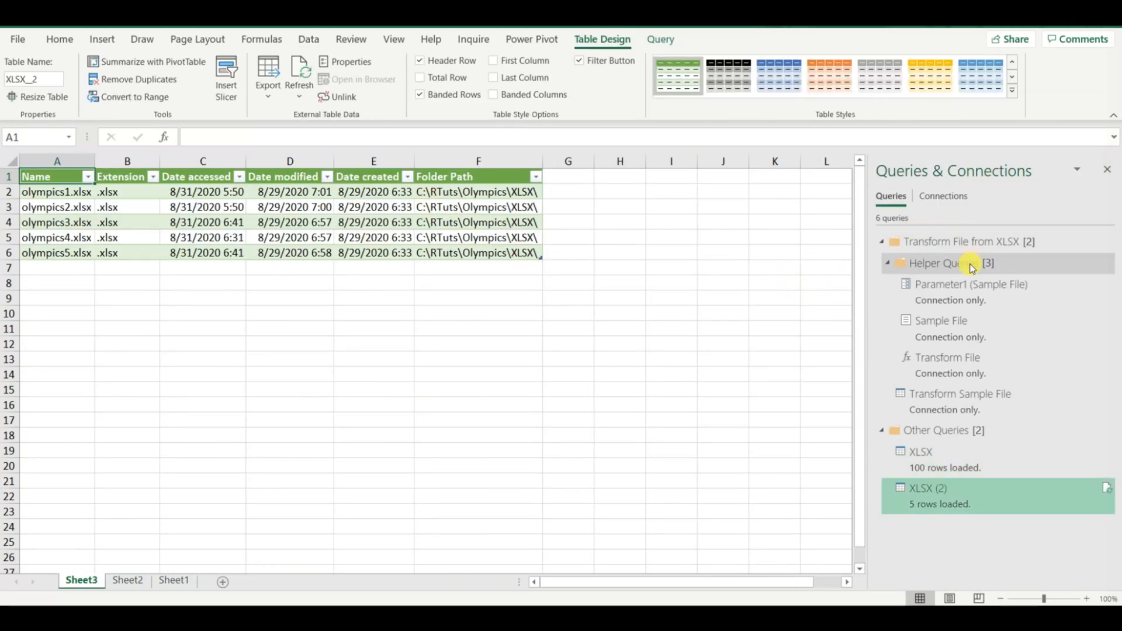
pyautogui.click(1107, 170)
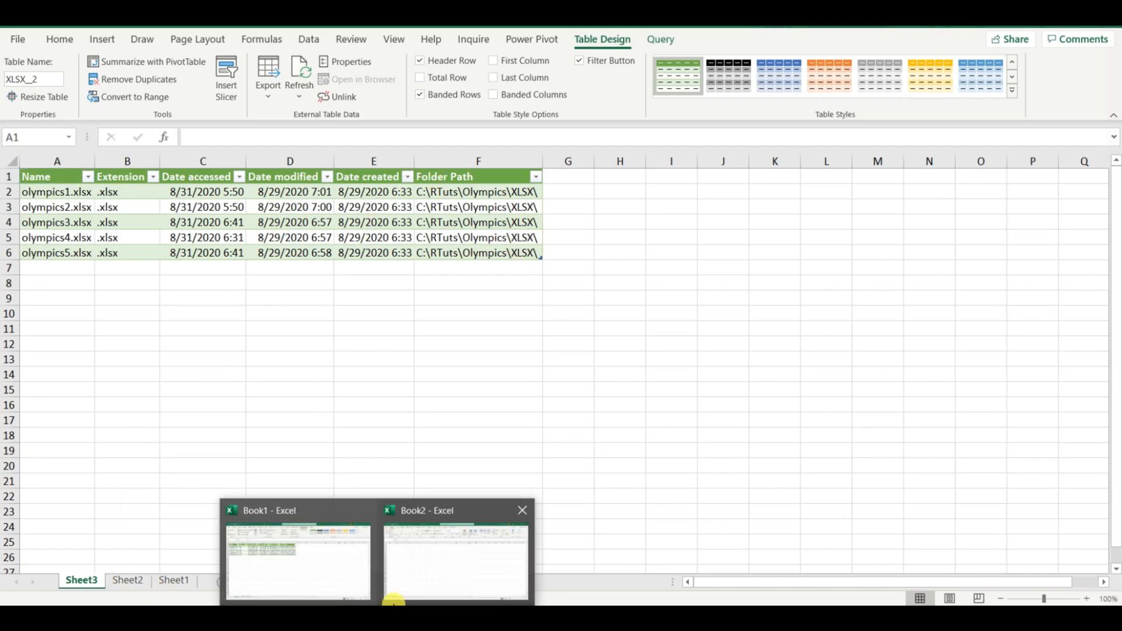
# Switch to the blank Book2 workbook and get data from the folder C:\RTuts\Olympics\XLSX.
pyautogui.click(409, 584)
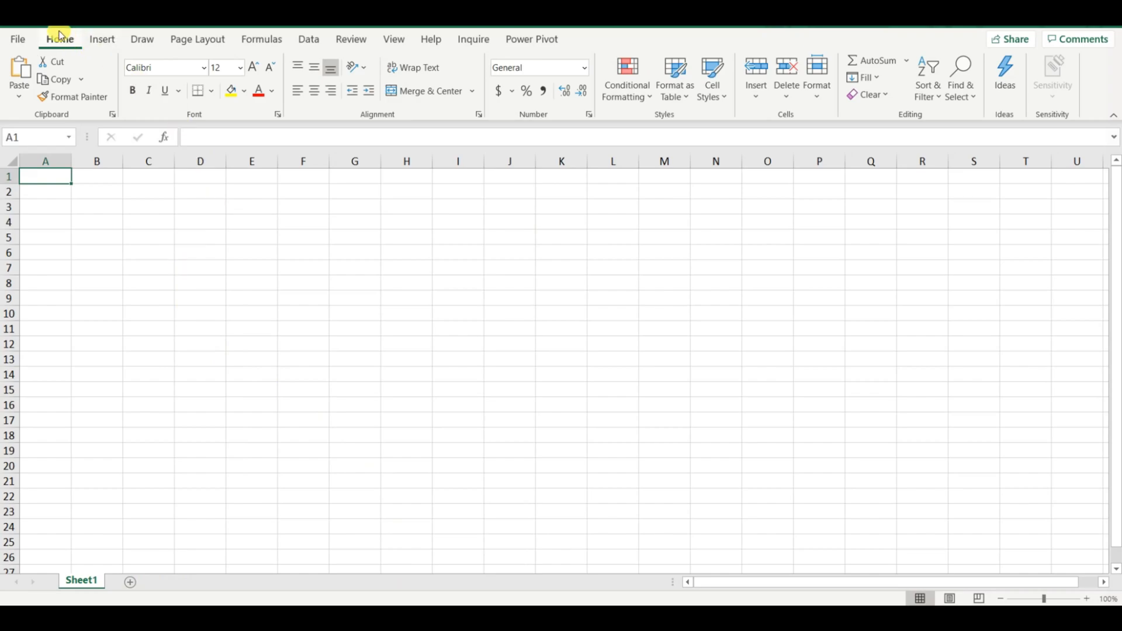
pyautogui.click(309, 41)
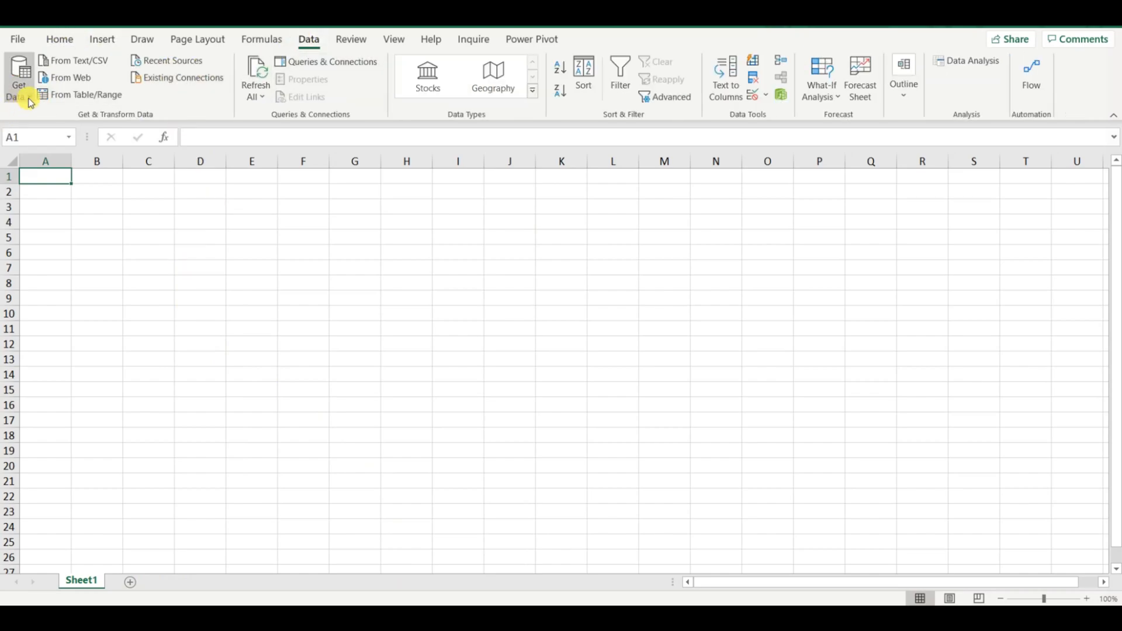
pyautogui.click(30, 102)
pyautogui.moveTo(65, 155)
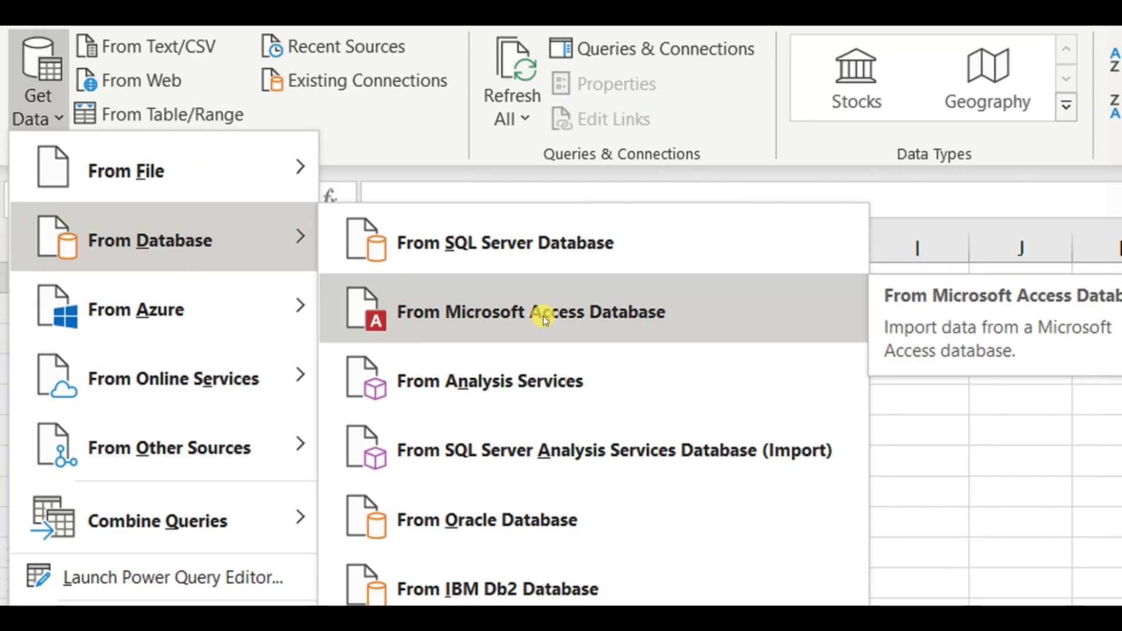
pyautogui.moveTo(221, 164)
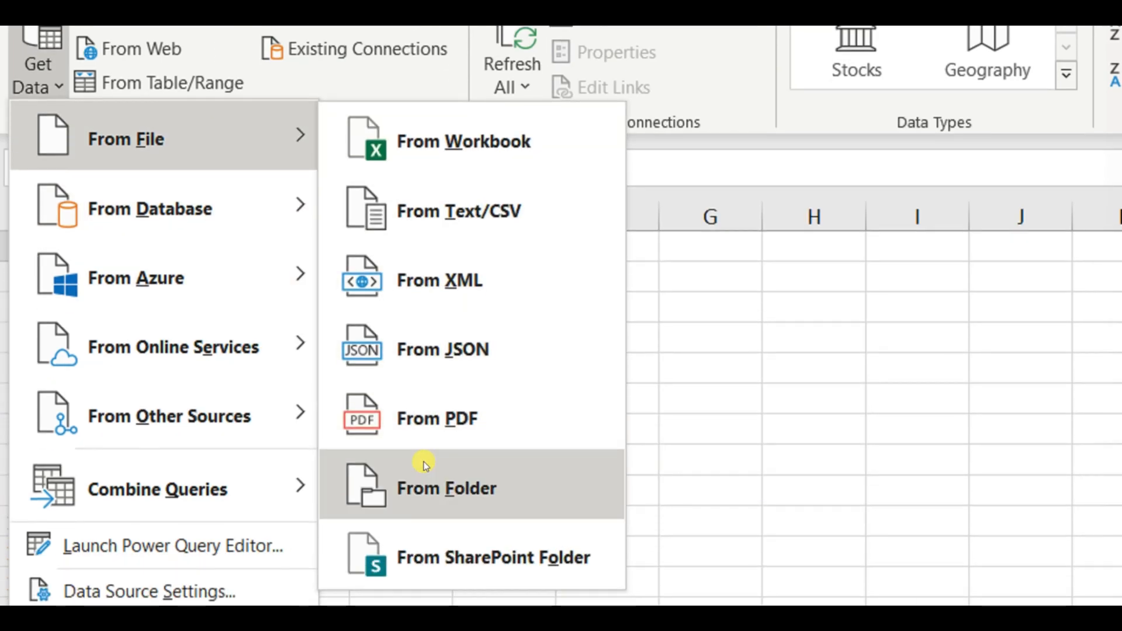
pyautogui.click(425, 464)
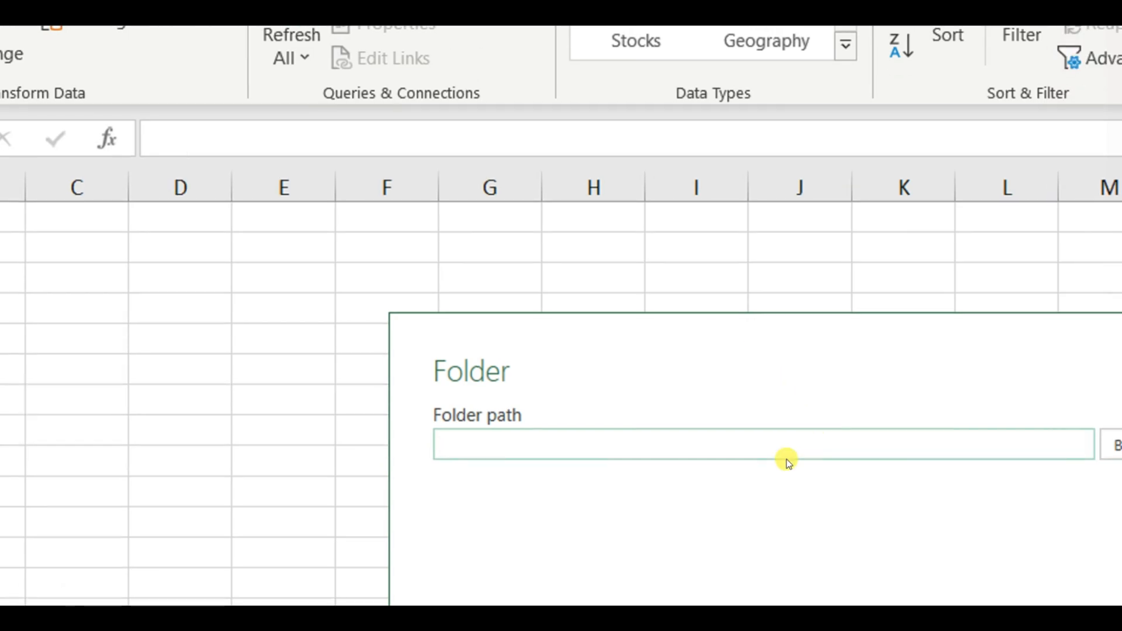
pyautogui.write('C:\\RTuts\\Olympics\\XLSX')
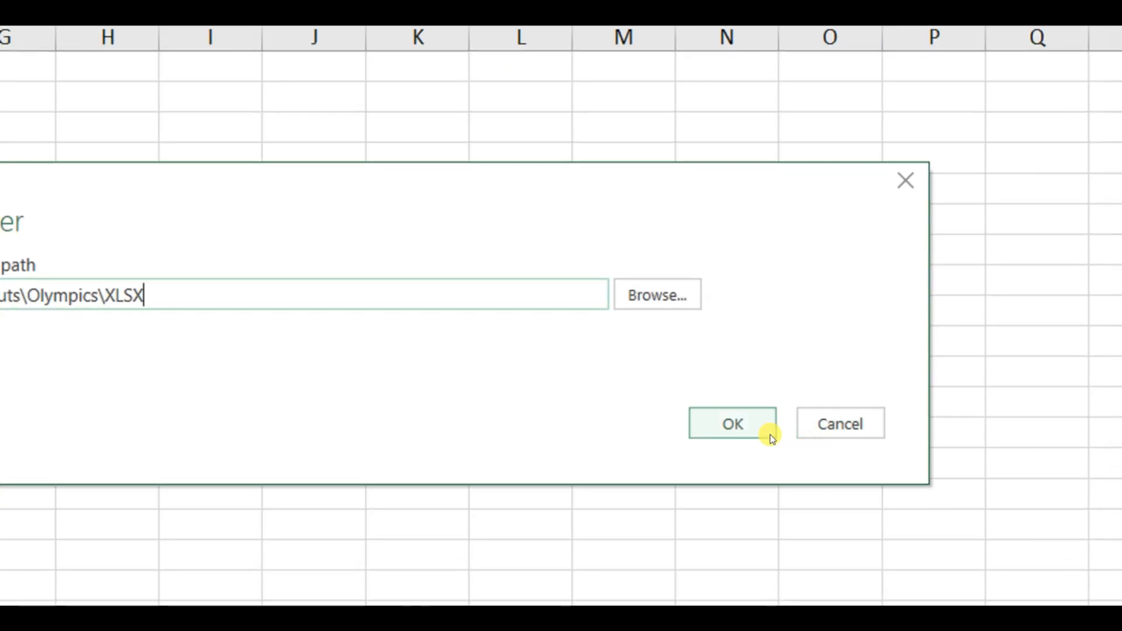
pyautogui.click(769, 438)
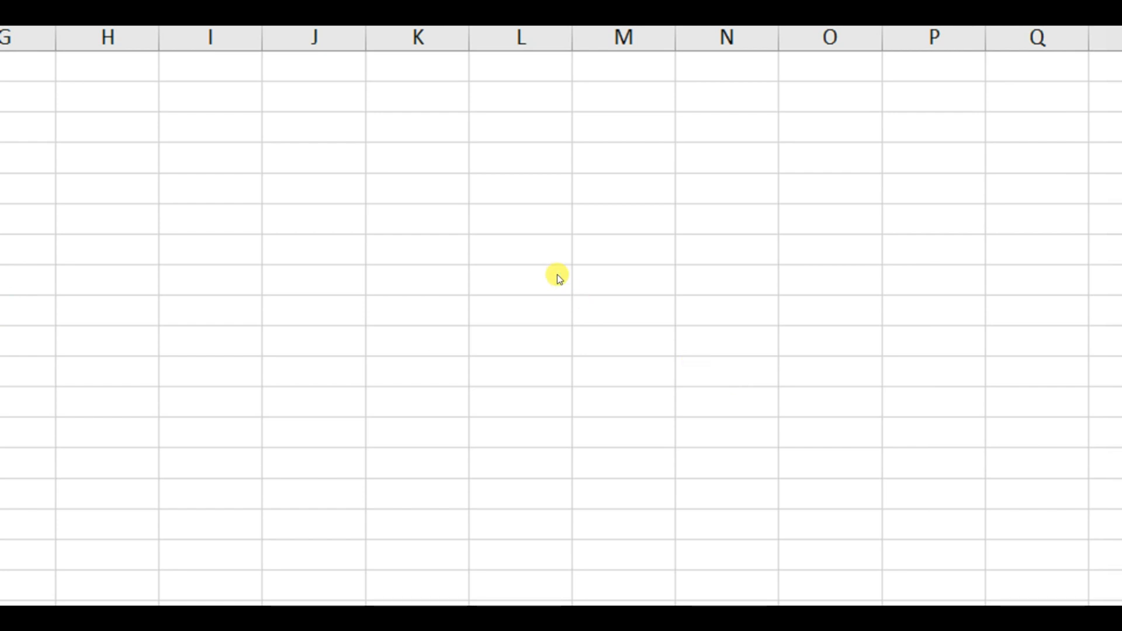
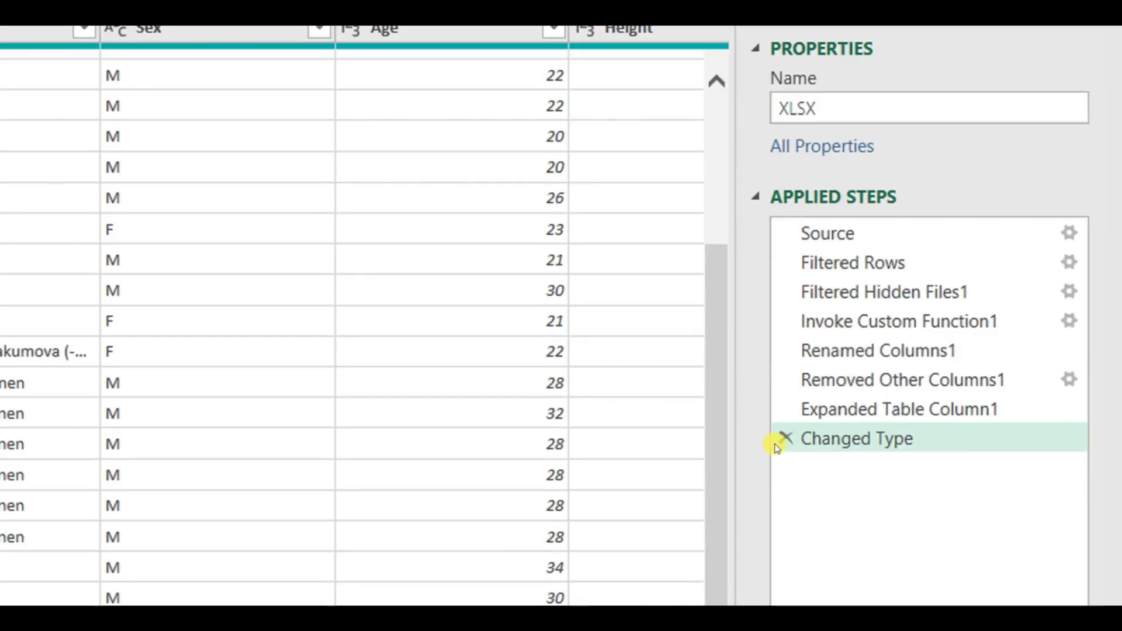
# Delete all applied steps after Source from the XLSX query, from Changed Type back to Filtered Rows, and close the editor discarding the changes.
pyautogui.click(785, 438)
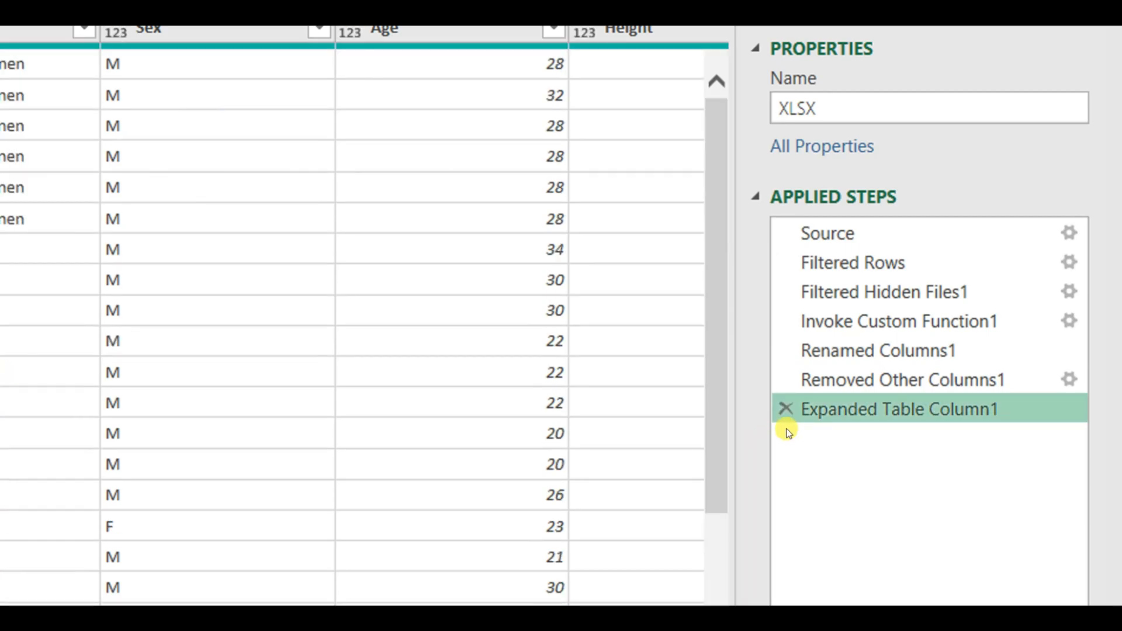
pyautogui.click(784, 409)
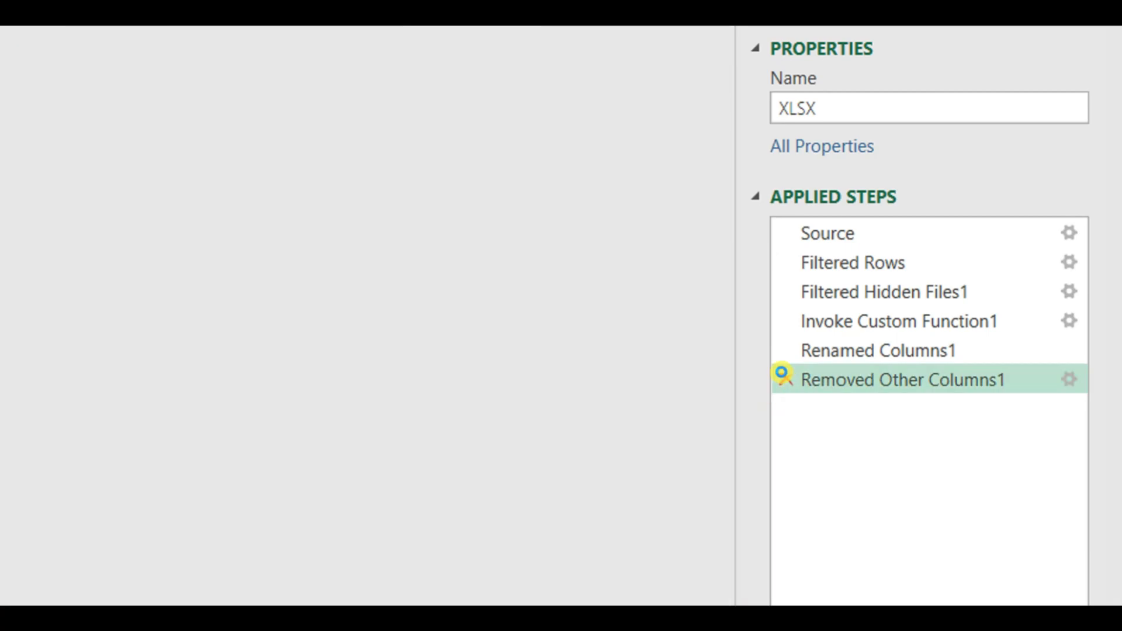
pyautogui.click(785, 379)
pyautogui.click(785, 350)
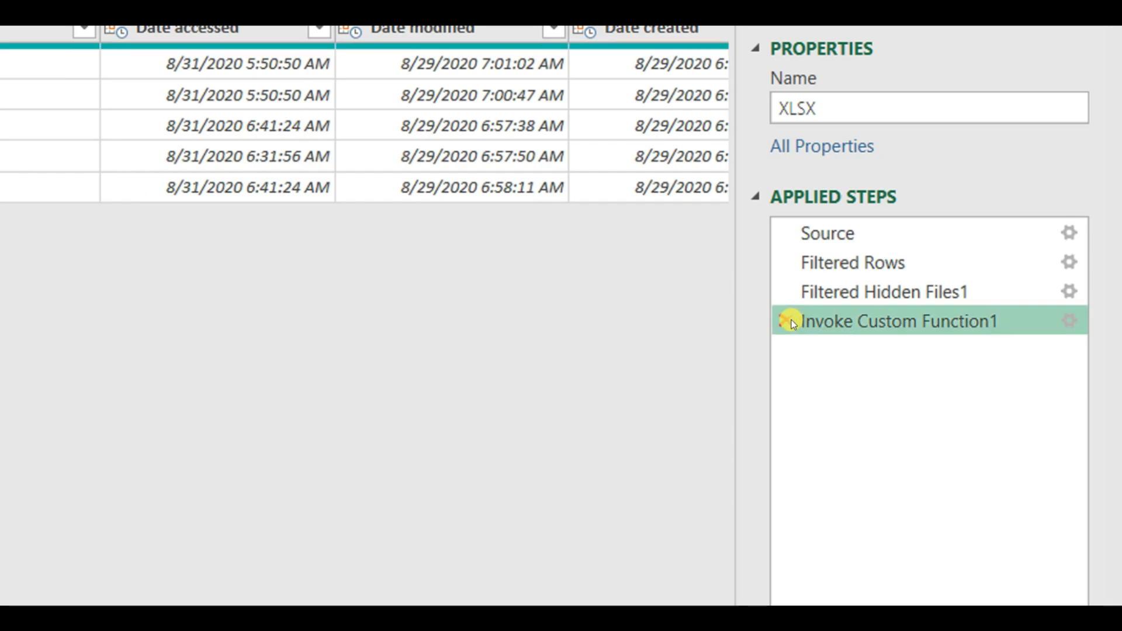
pyautogui.click(785, 321)
pyautogui.click(785, 291)
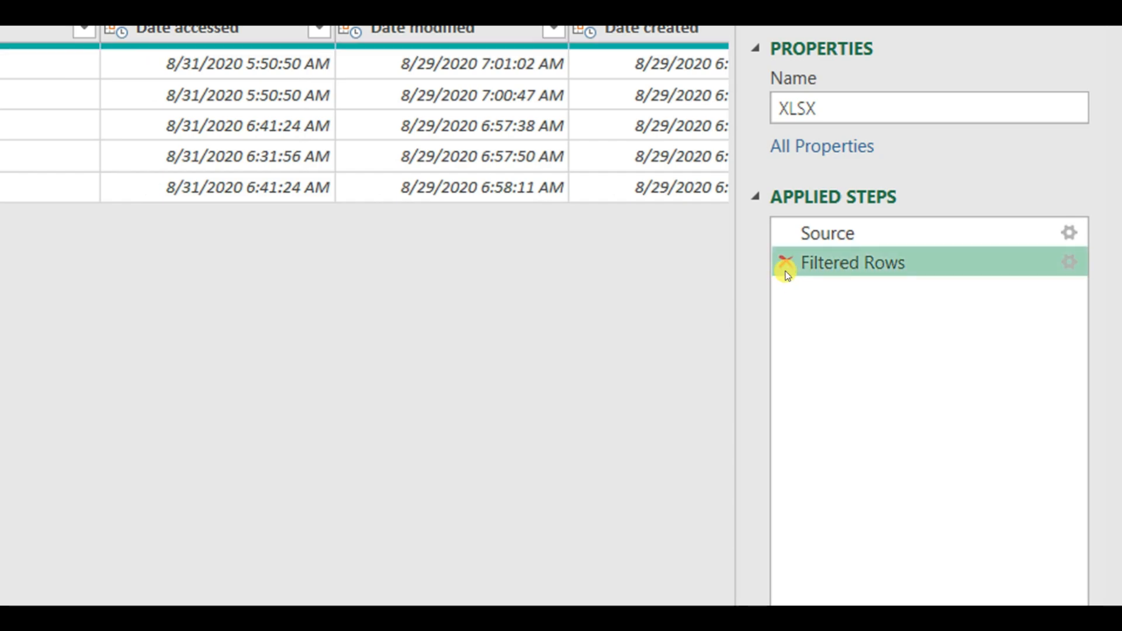
pyautogui.click(785, 262)
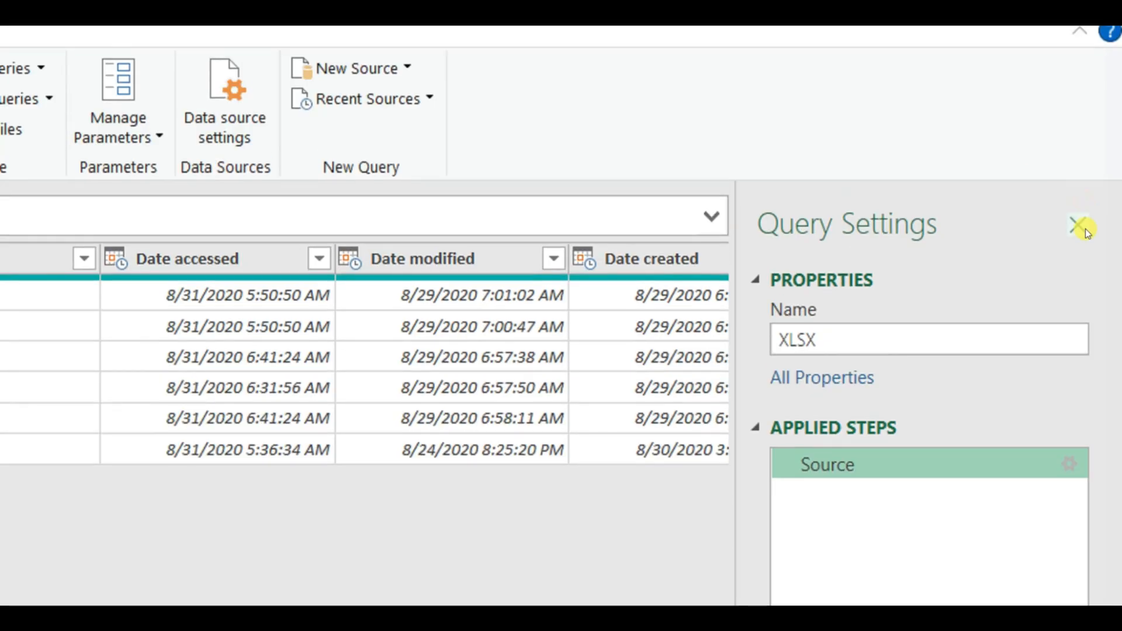
pyautogui.click(1079, 223)
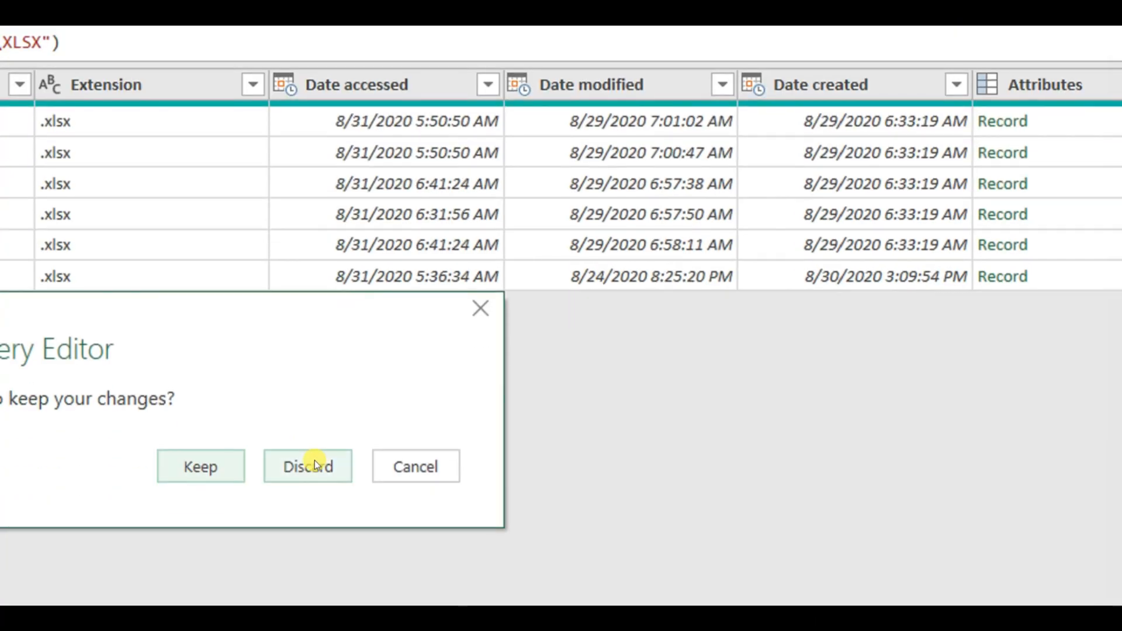
pyautogui.click(314, 459)
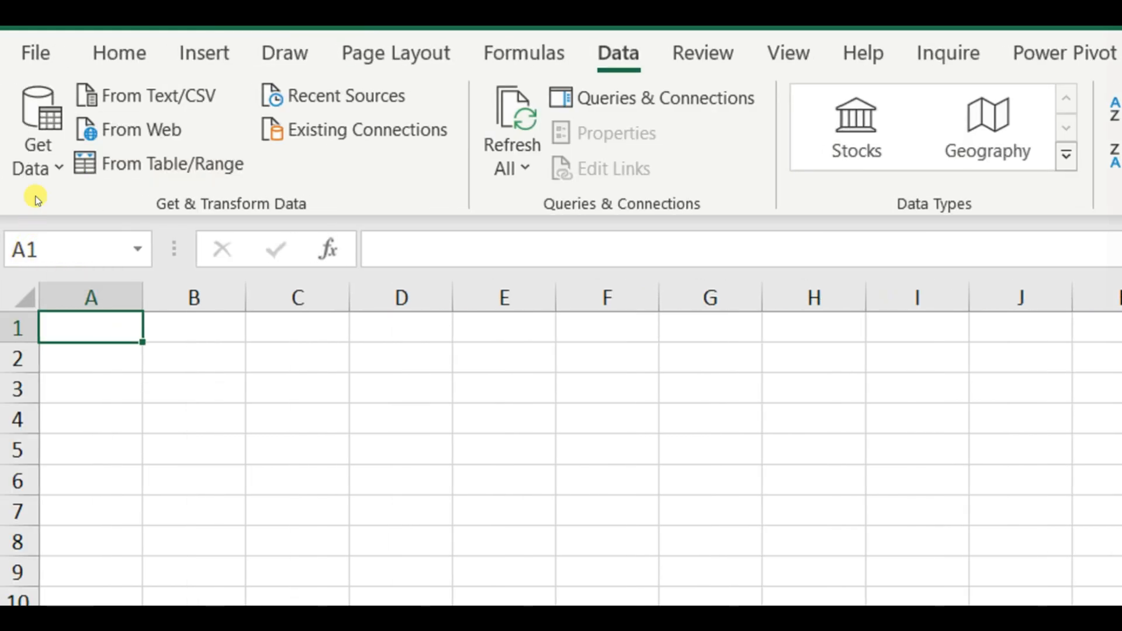
# Get data from the folder C:\RTuts\Olympics\CSV so that its file list opens.
pyautogui.click(59, 170)
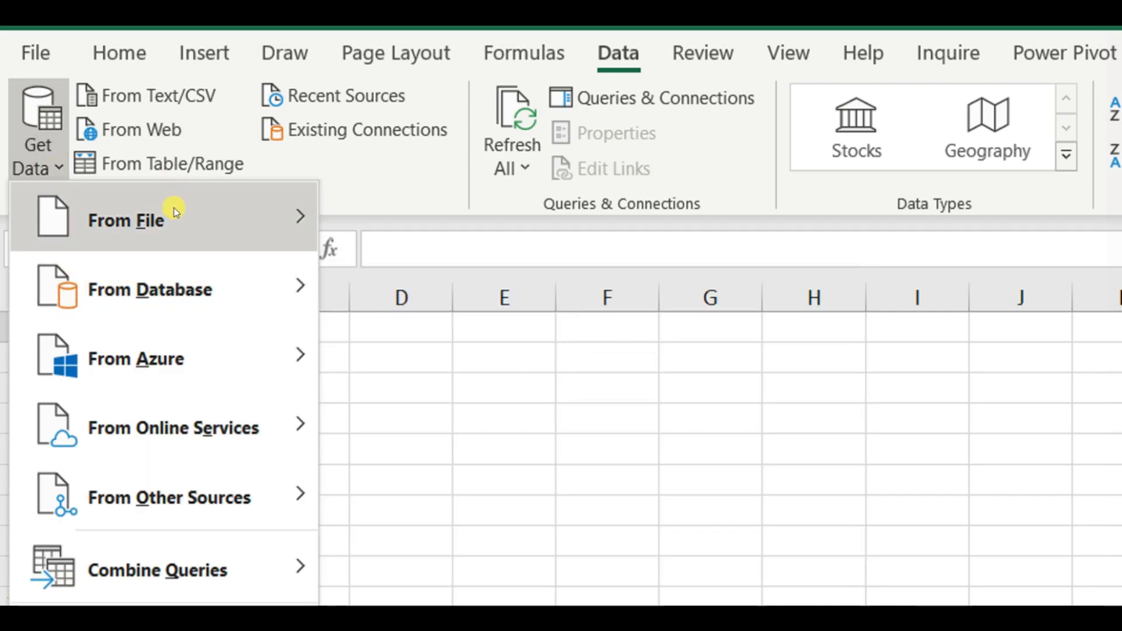
pyautogui.moveTo(176, 208)
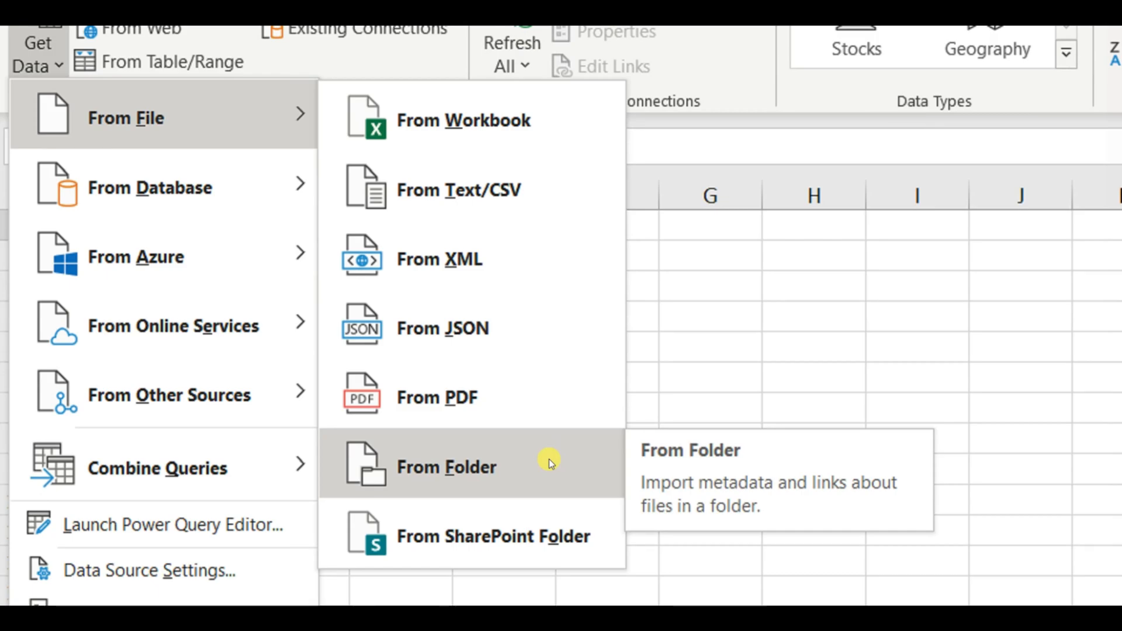
pyautogui.click(549, 458)
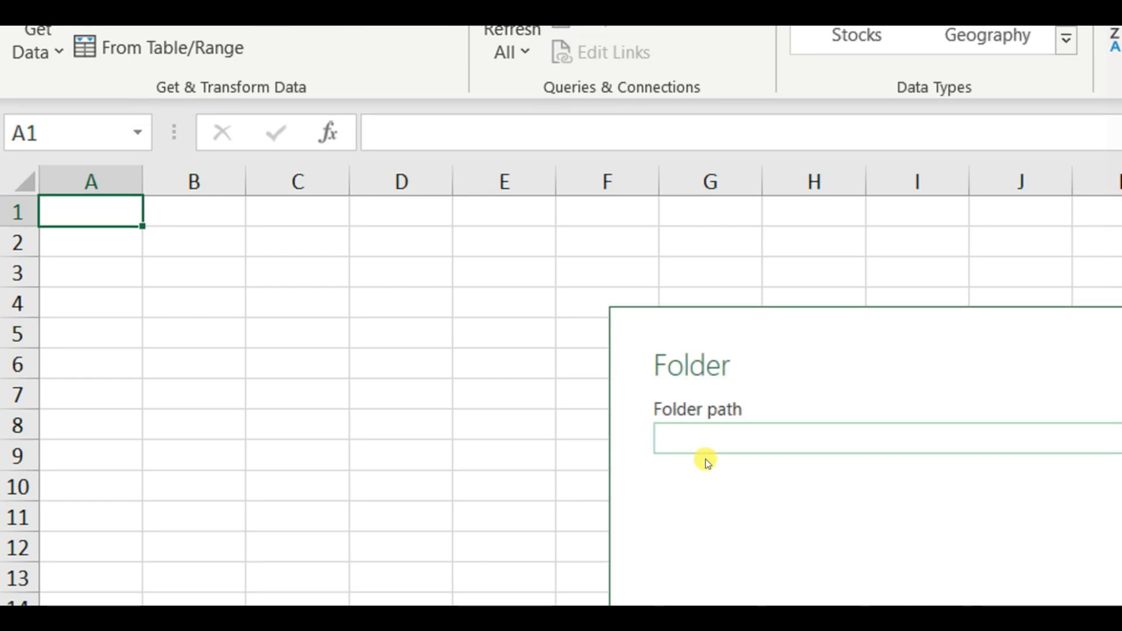
pyautogui.write('C:\\RTuts\\Olympics\\XLSX')
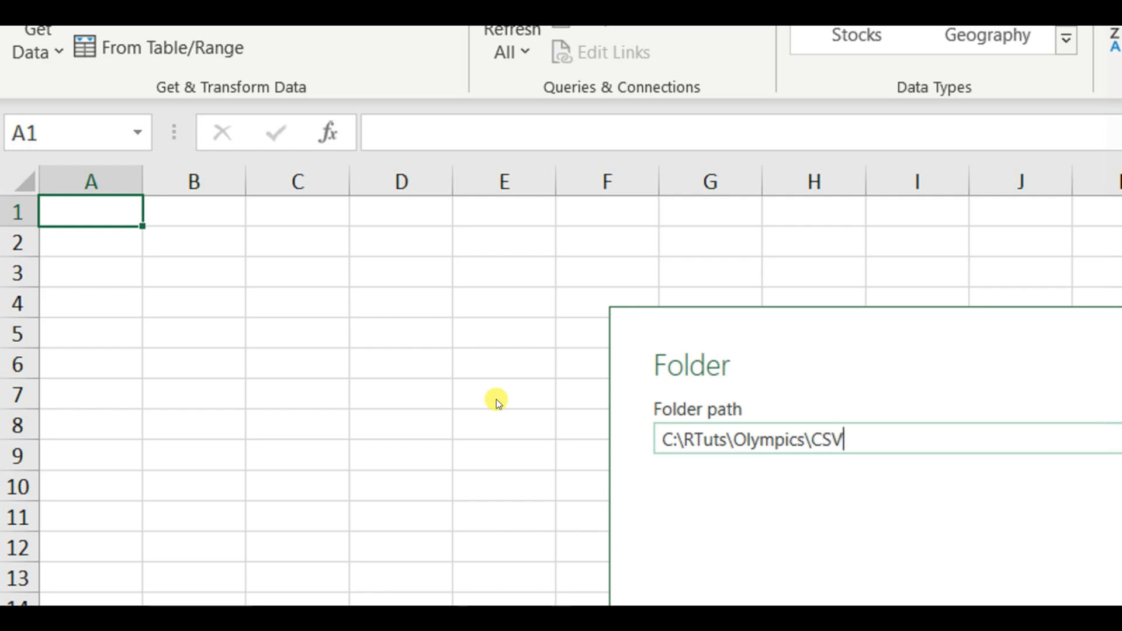
pyautogui.press('Return')
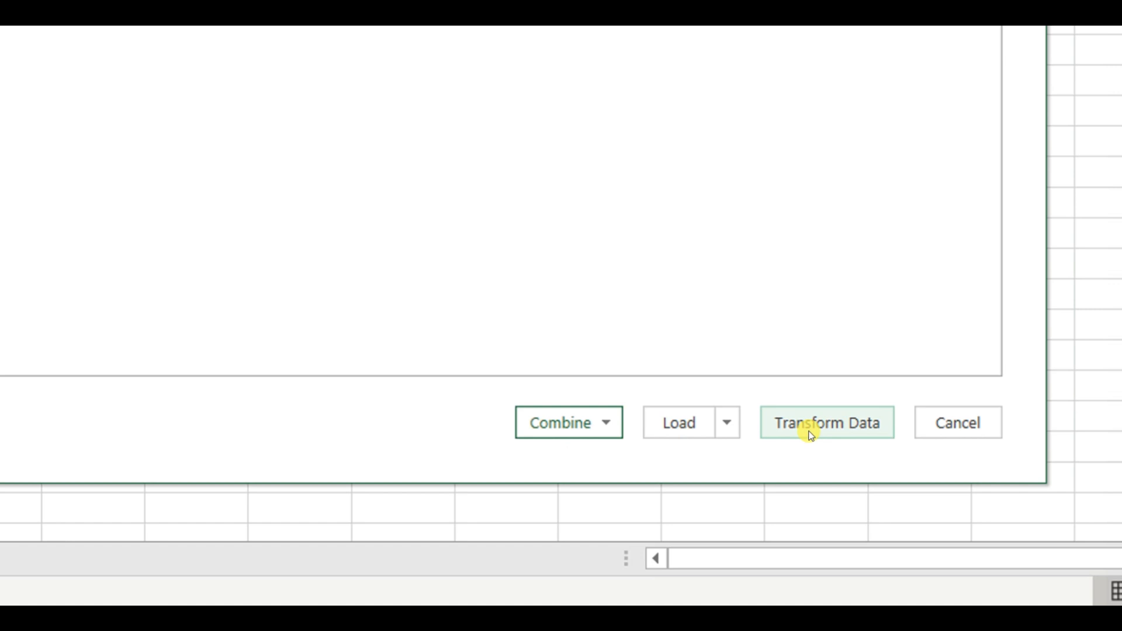
# Combine and transform the CSV files, accepting the comma delimiter and data type detection based on the first 200 rows.
pyautogui.click(602, 423)
pyautogui.click(605, 454)
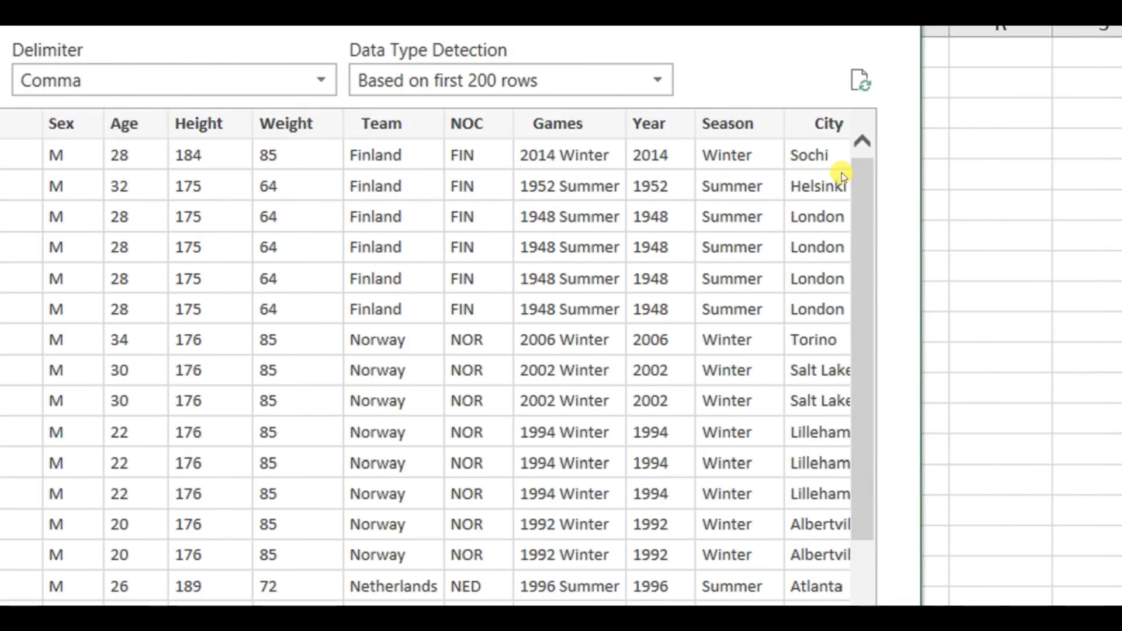
pyautogui.moveTo(856, 205); pyautogui.dragTo(883, 336)
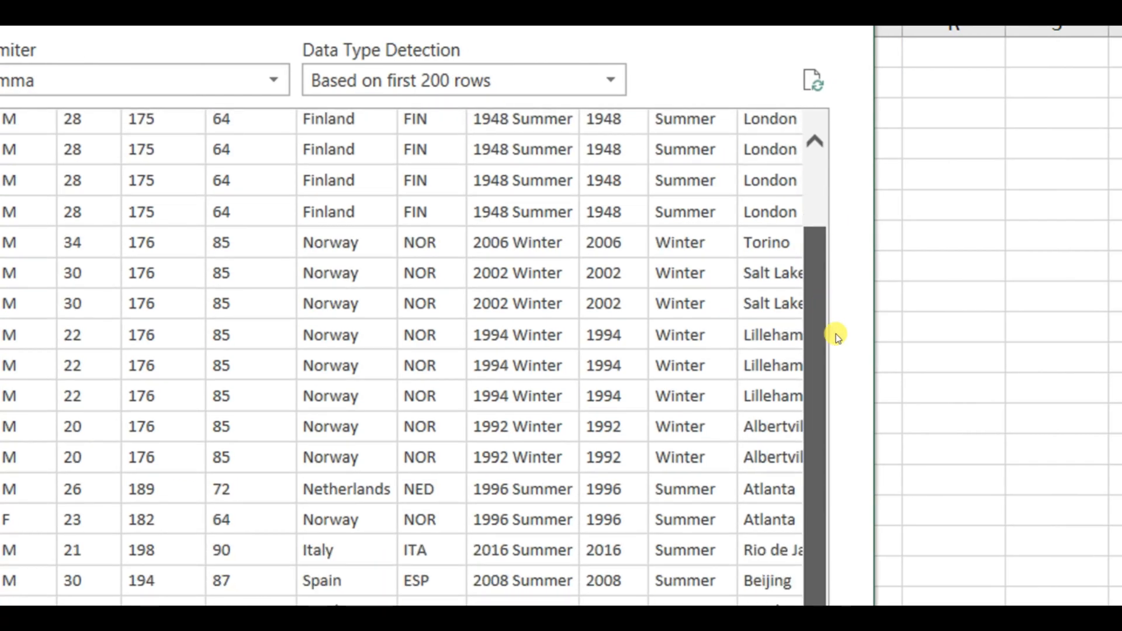
pyautogui.moveTo(837, 336); pyautogui.dragTo(824, 187)
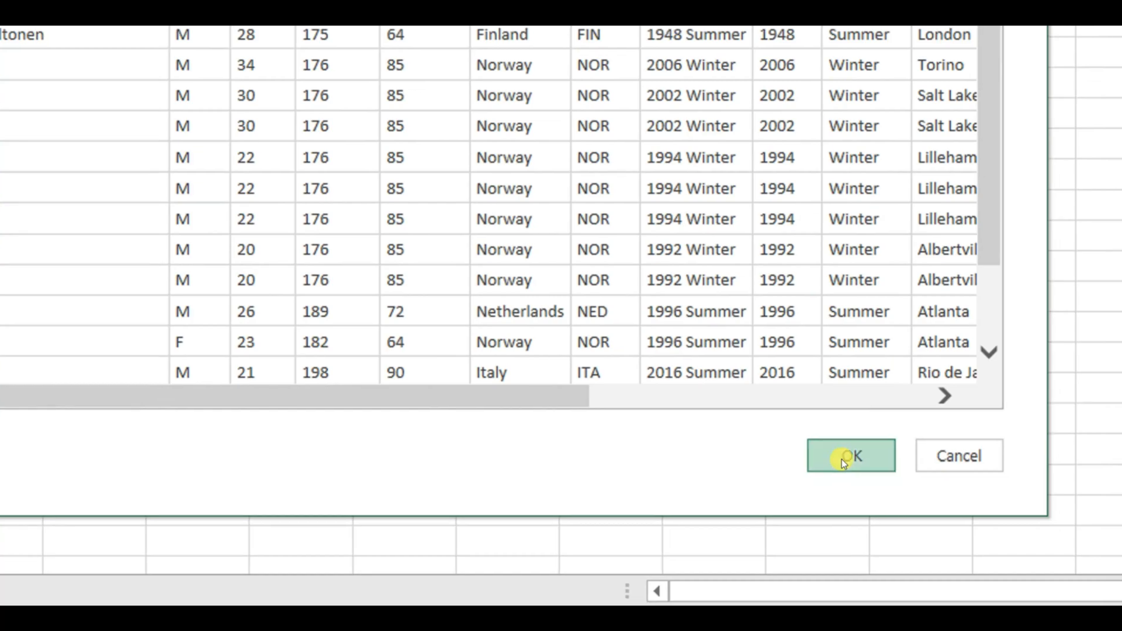
pyautogui.click(841, 460)
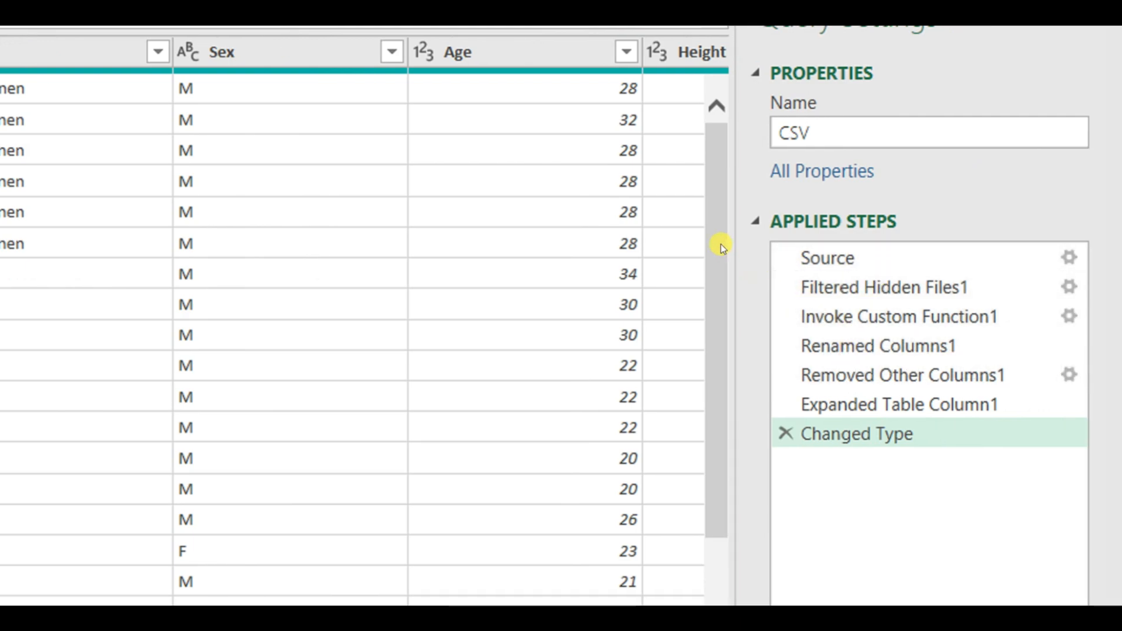
# Examine the full Changed Type formula of the CSV query and load the combined data to a worksheet.
pyautogui.moveTo(720, 244); pyautogui.dragTo(754, 0)
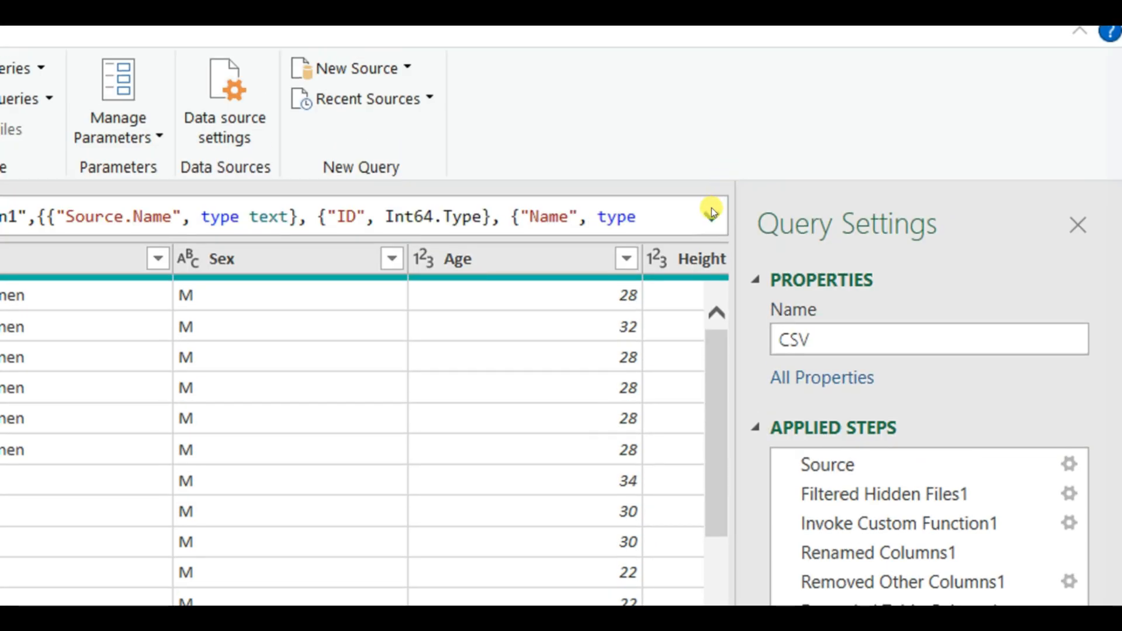
pyautogui.click(710, 211)
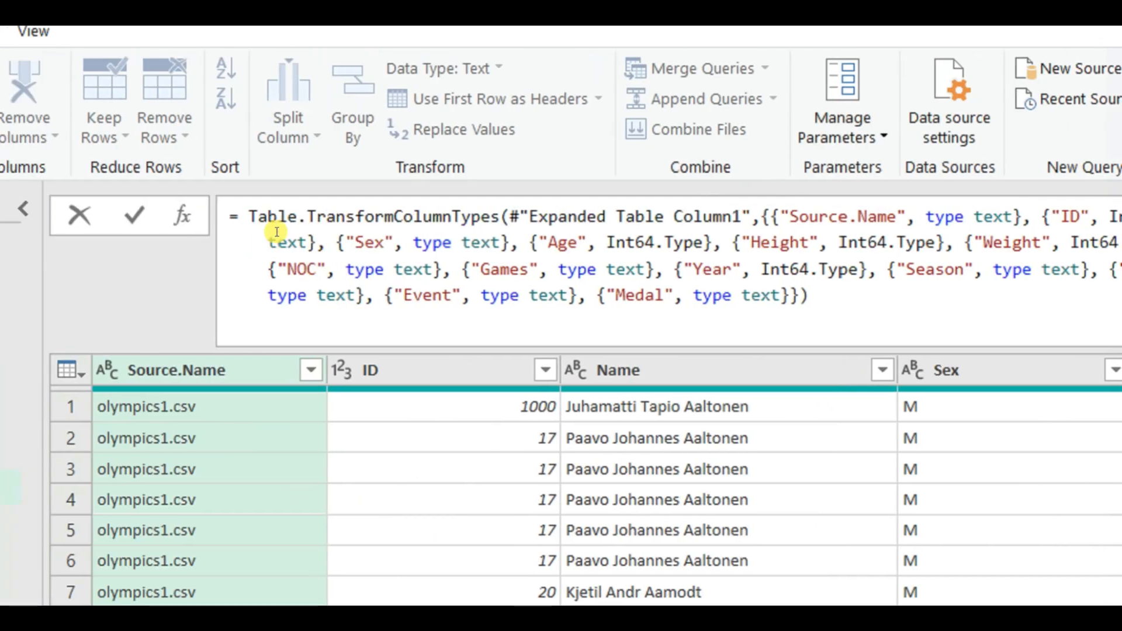
pyautogui.click(232, 211)
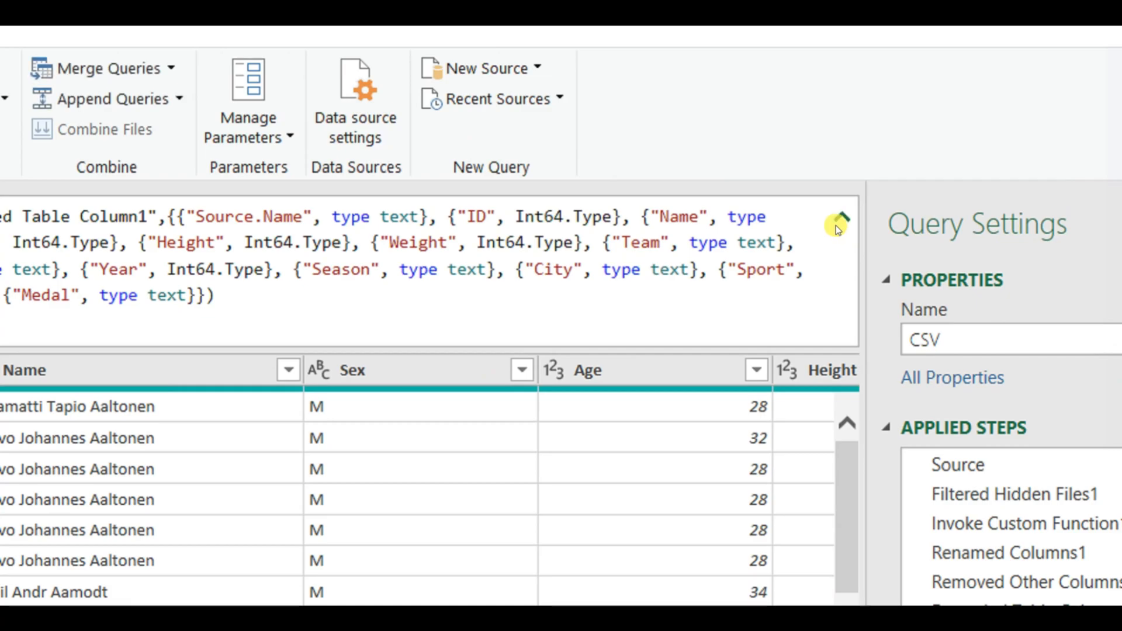
pyautogui.click(841, 220)
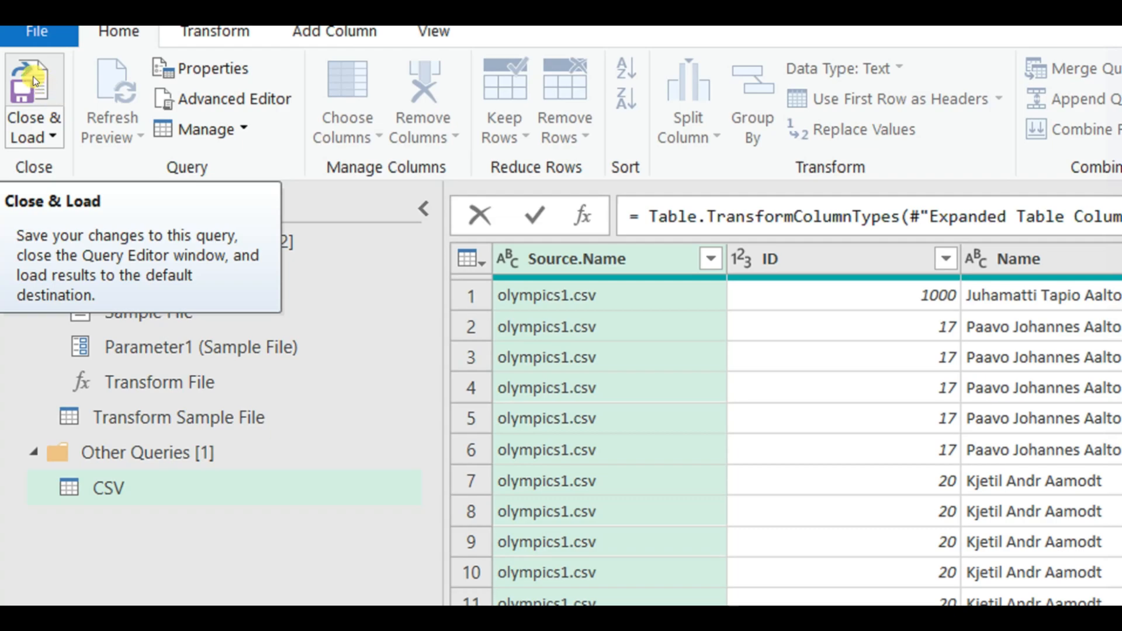
pyautogui.click(33, 81)
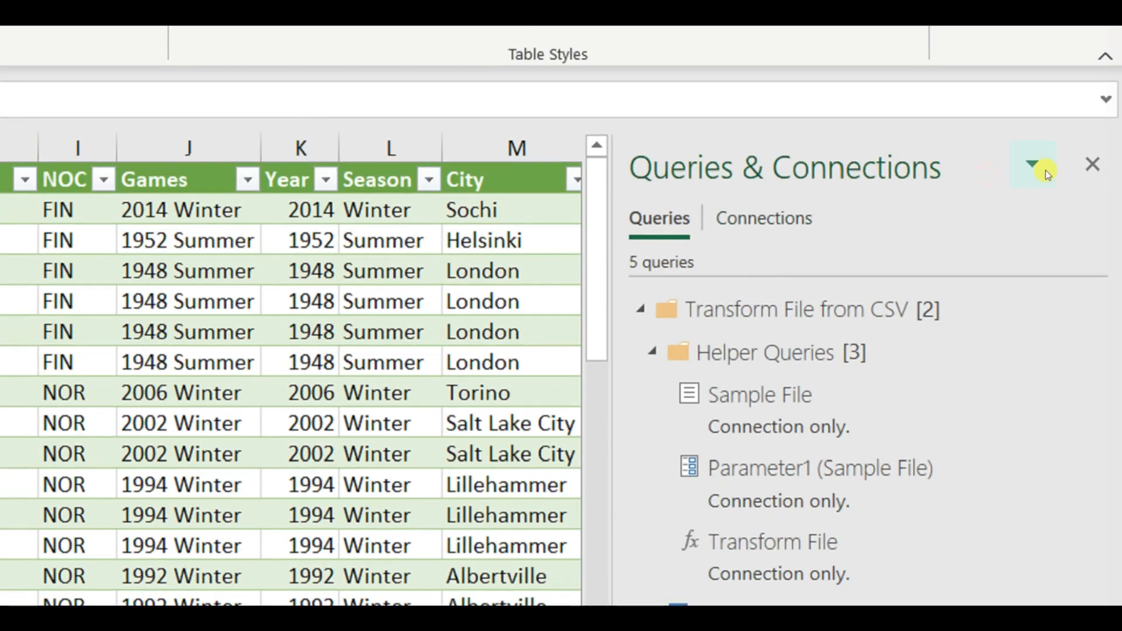
# Close the queries pane and turn off the filter buttons and banded rows of the loaded Olympics table.
pyautogui.click(1092, 165)
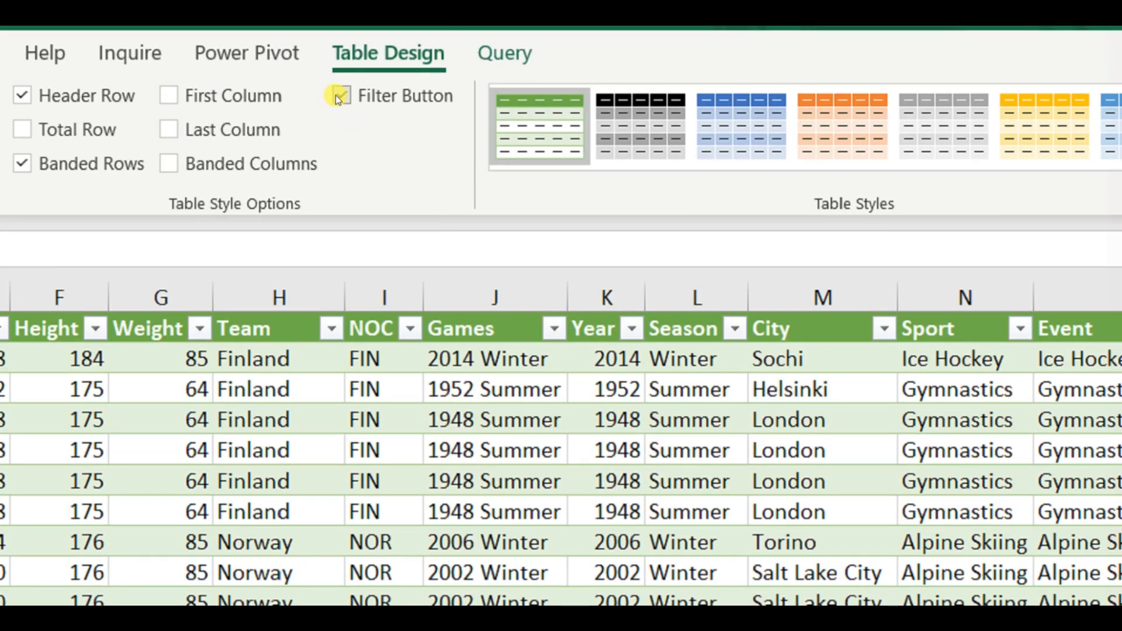
pyautogui.click(338, 96)
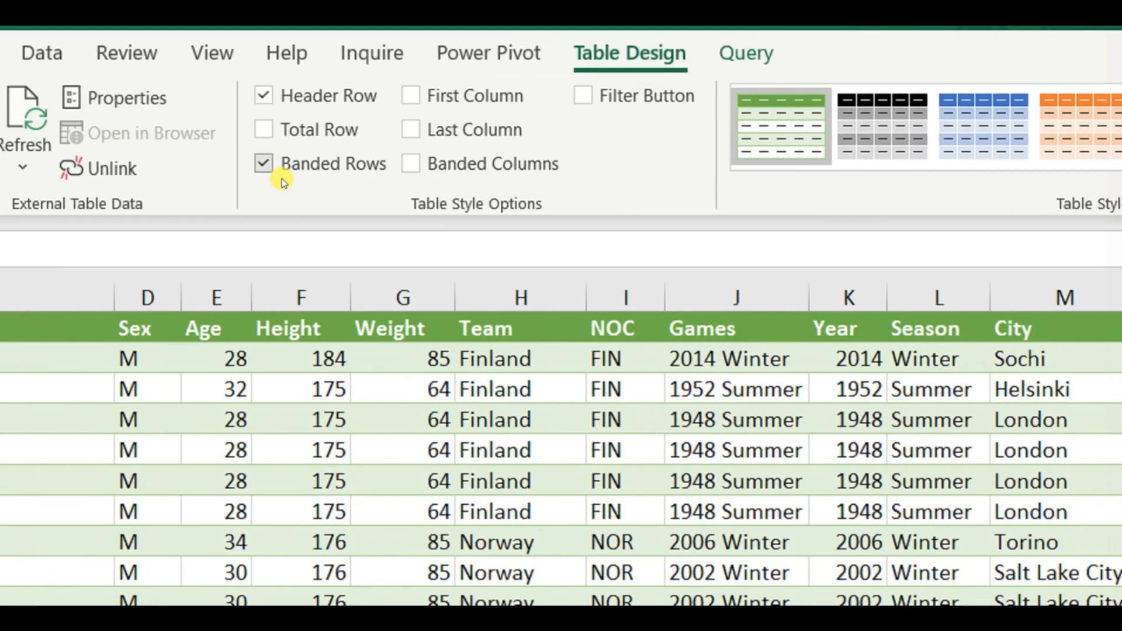
pyautogui.click(30, 171)
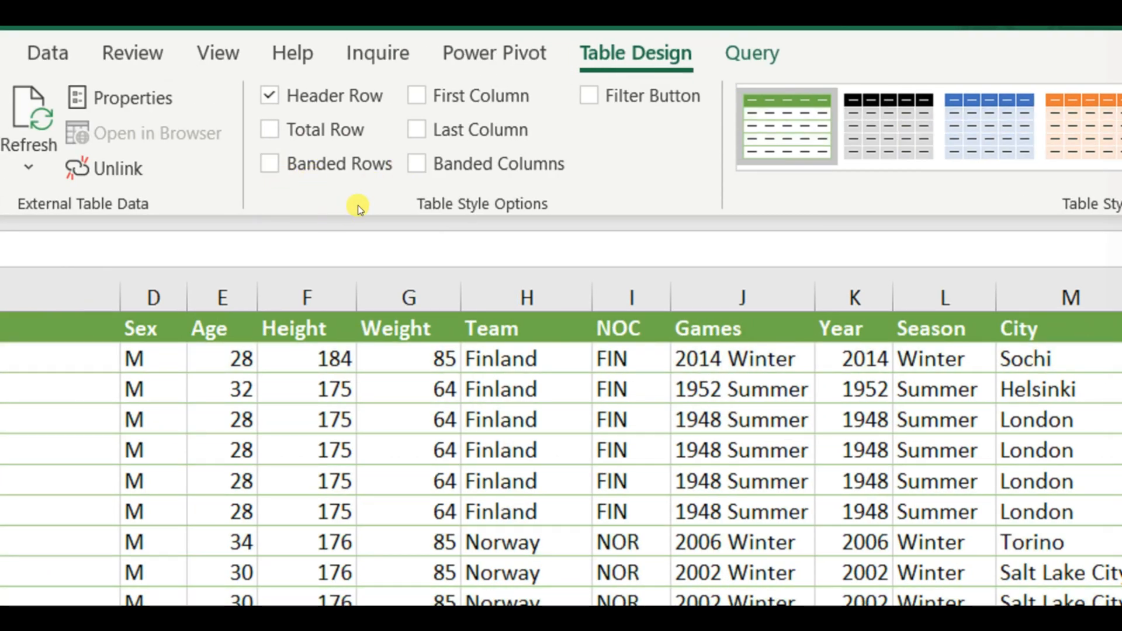